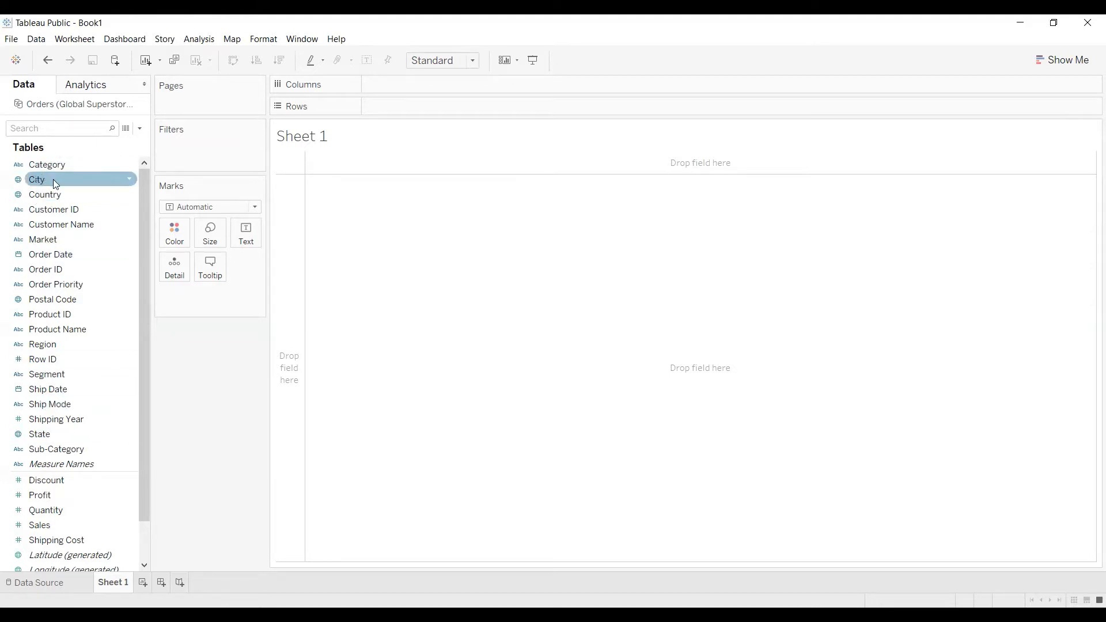
Place Country, State and City on the columns shelf in that order, adding all members of State and City.
drag(61, 199, 421, 88)
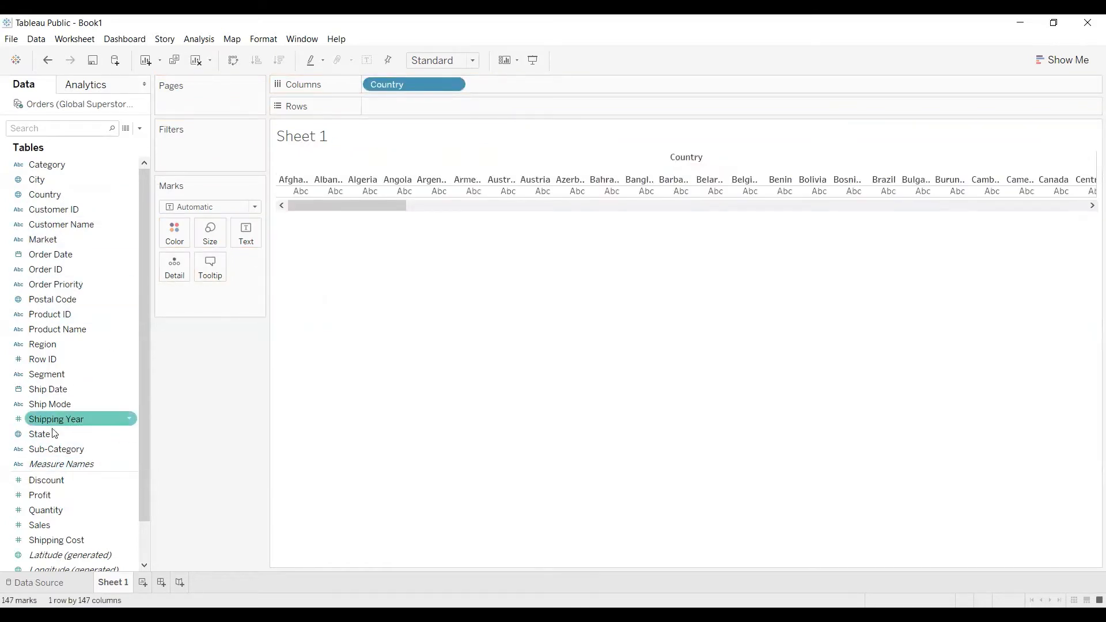
drag(54, 434, 510, 85)
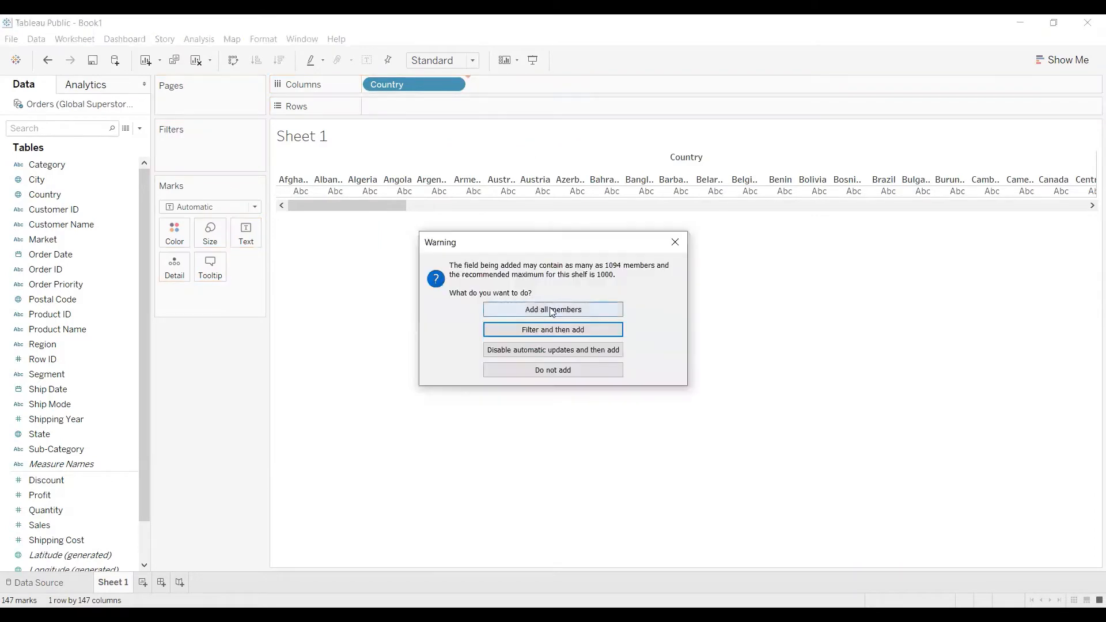
click(567, 312)
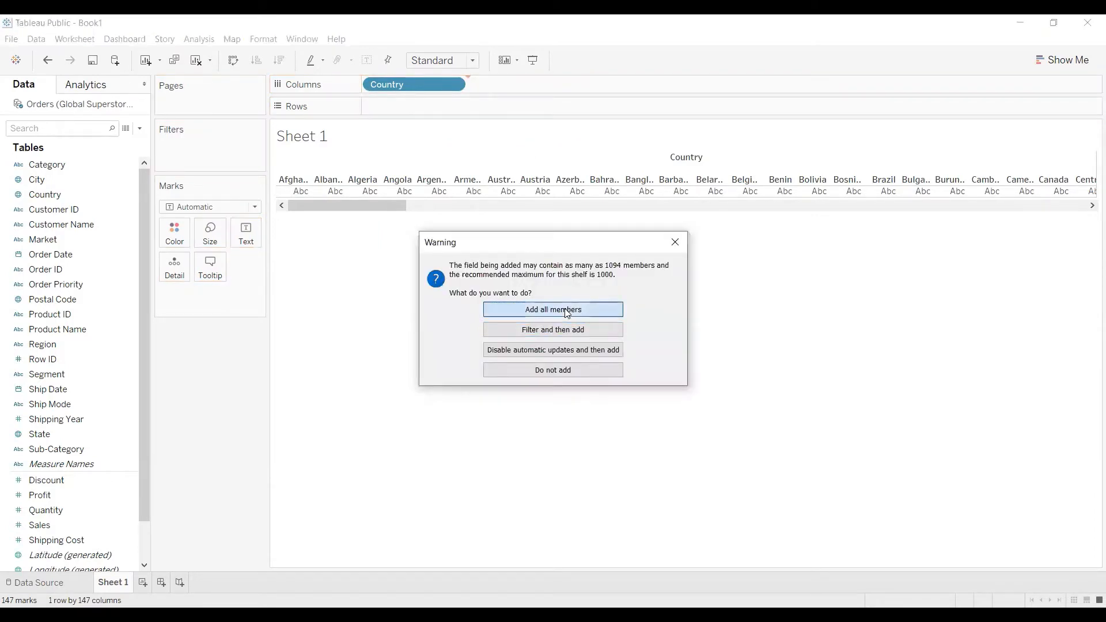
drag(87, 176, 604, 88)
click(544, 310)
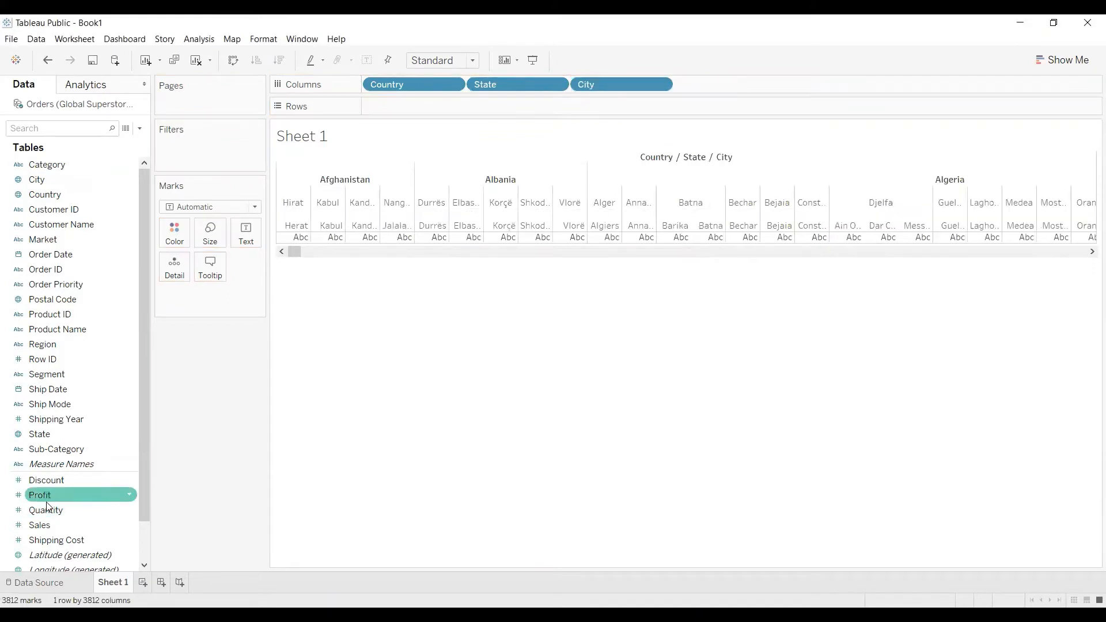
Add Sales to the rows shelf and convert the chart to a symbol map.
mouse_move(46, 530)
mouse_down()
mouse_move(594, 120)
mouse_move(460, 109)
mouse_up()
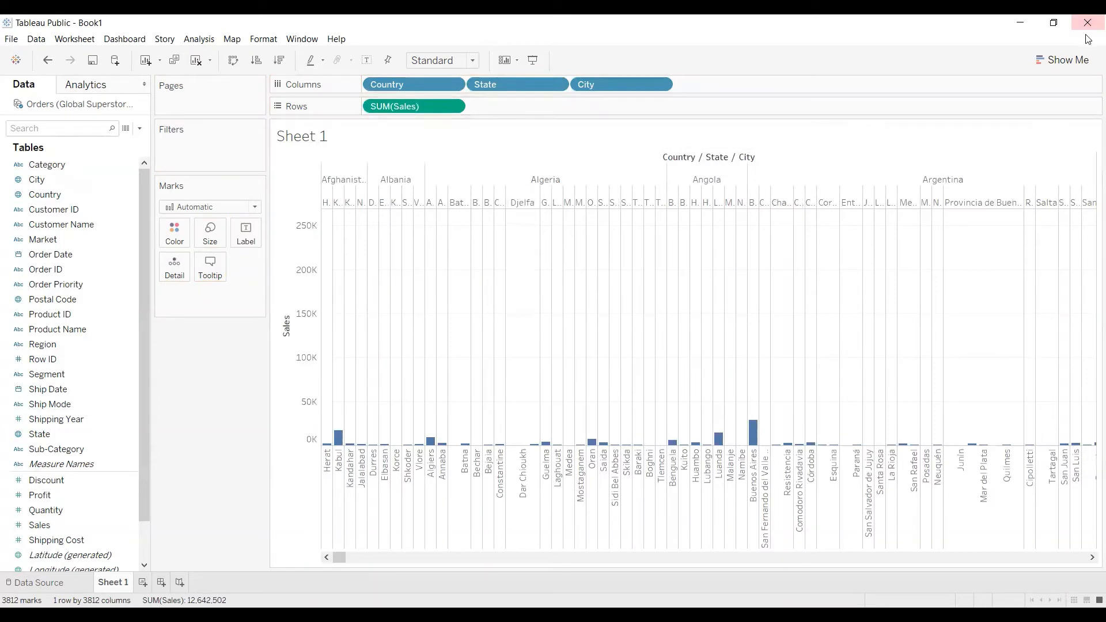
click(1060, 65)
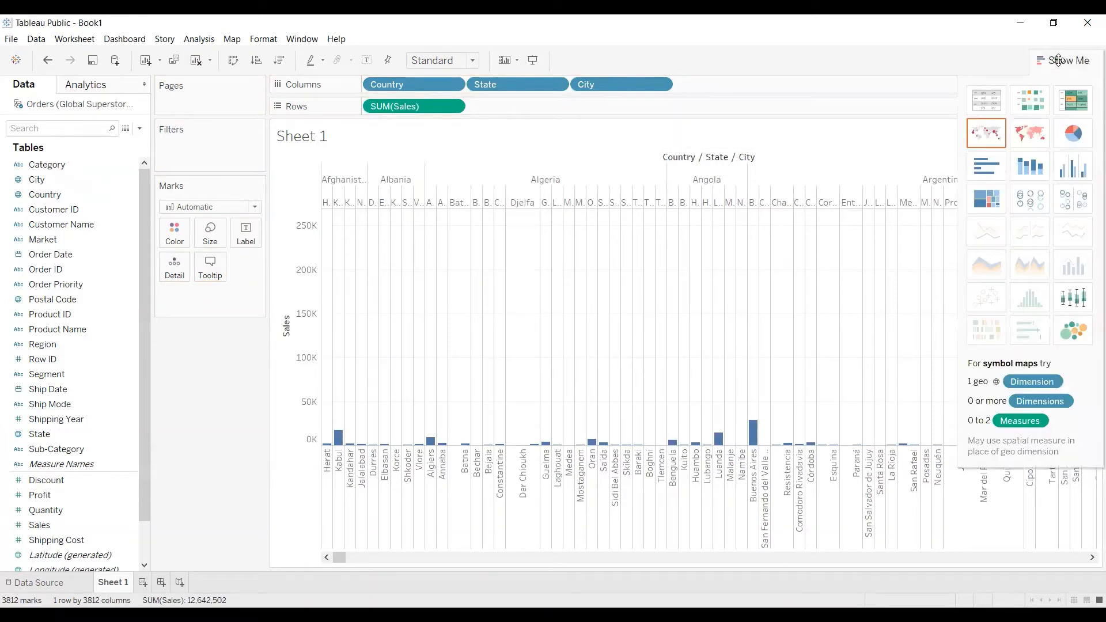
click(989, 135)
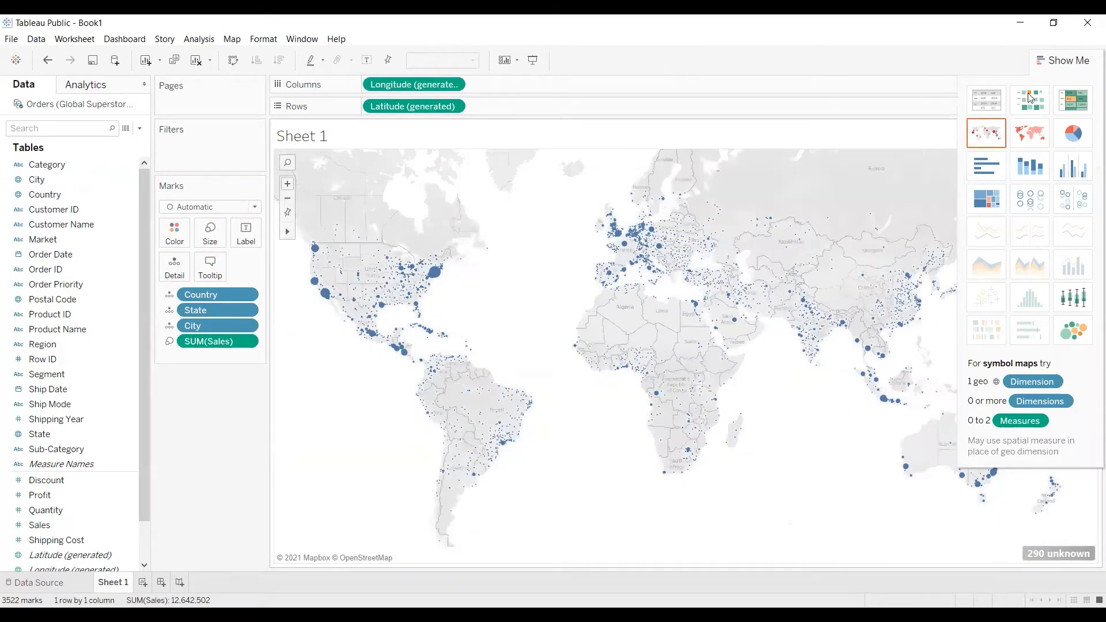
click(1066, 60)
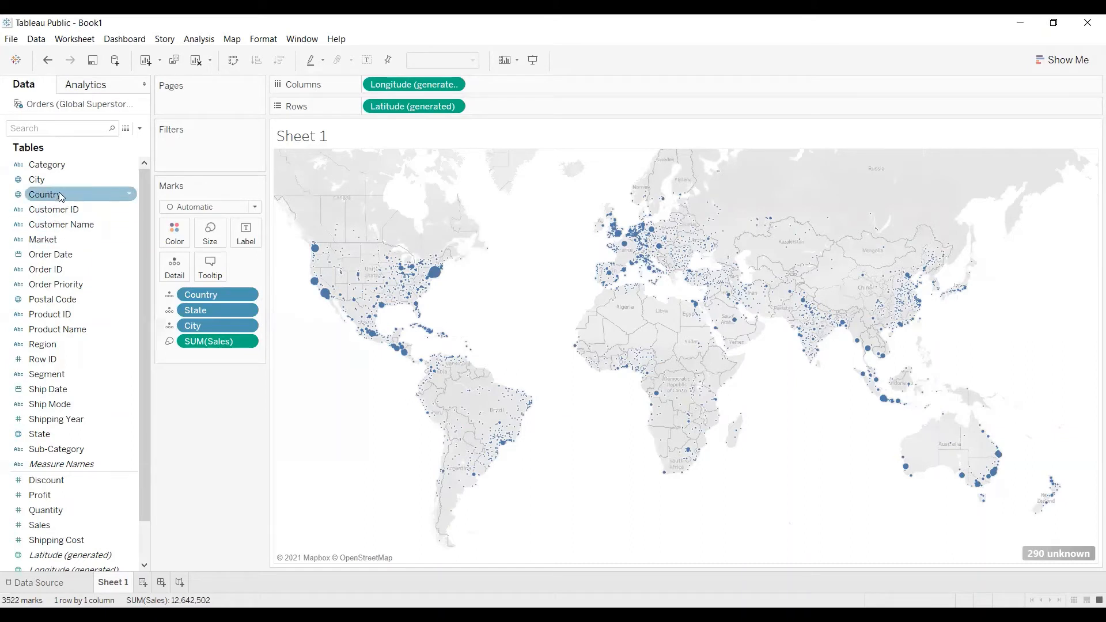
Add a Country filter to the map with all countries selected.
drag(44, 194, 202, 153)
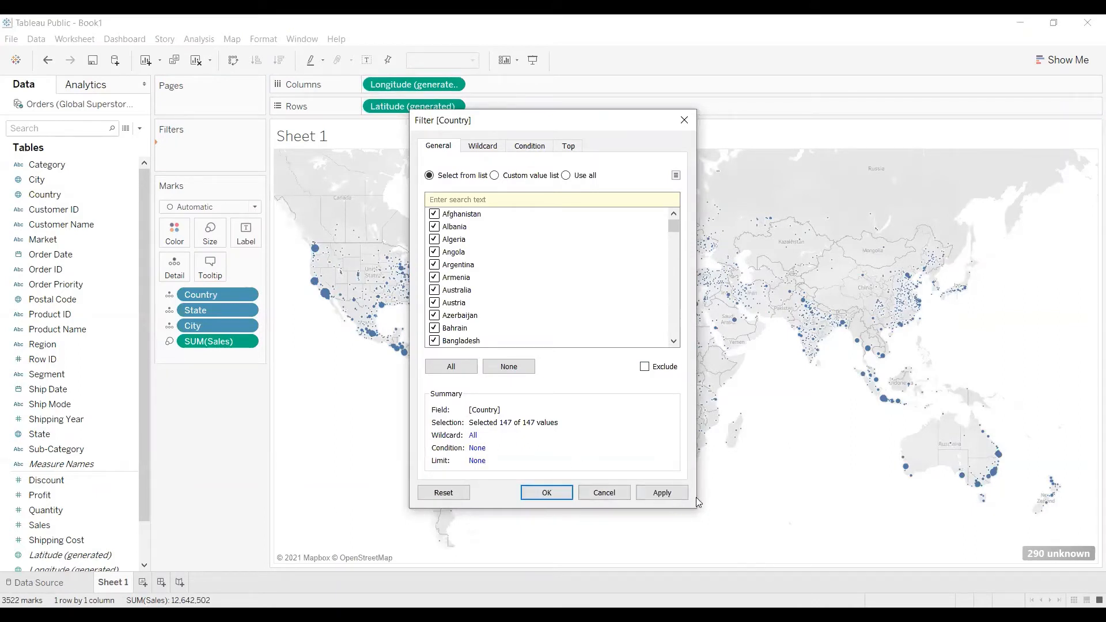
click(662, 492)
click(547, 493)
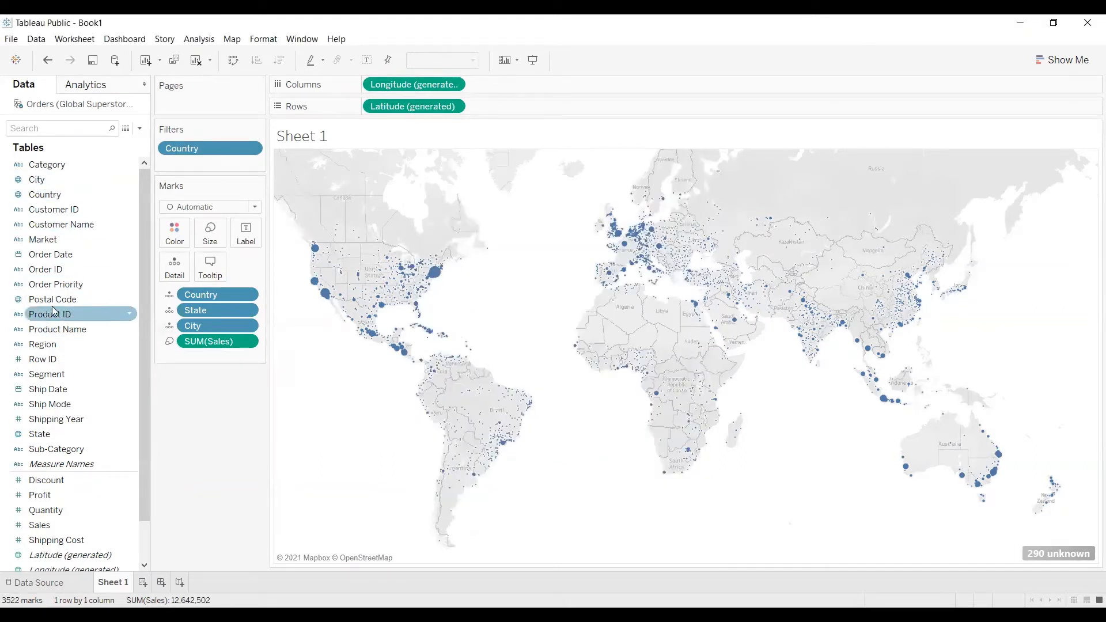
Add a State filter that selects from the list, with all states included.
drag(40, 434, 176, 167)
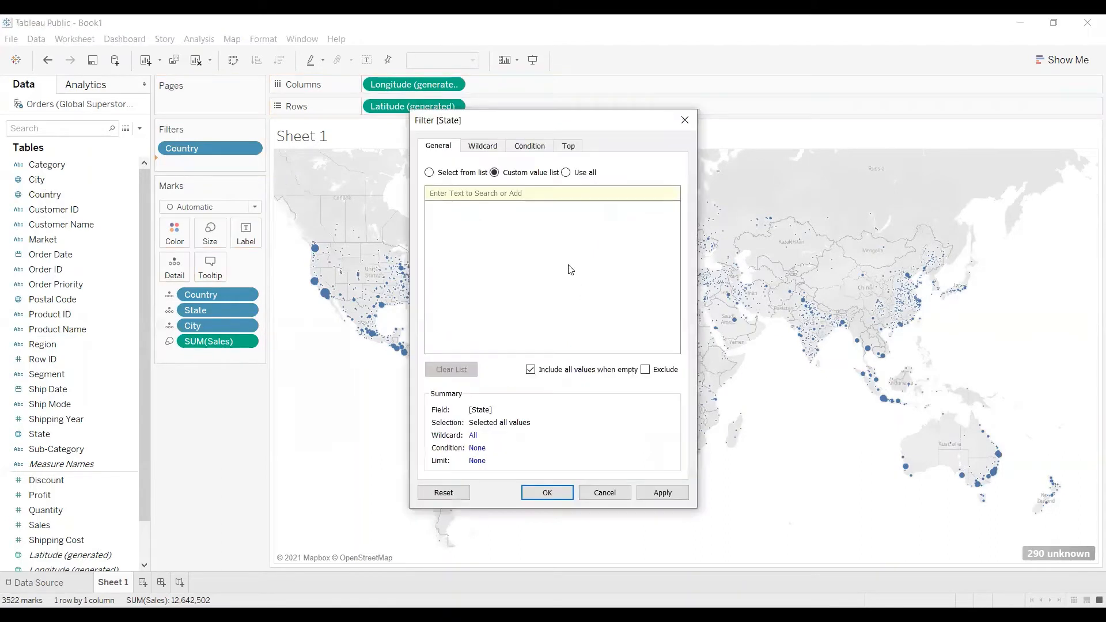
click(458, 173)
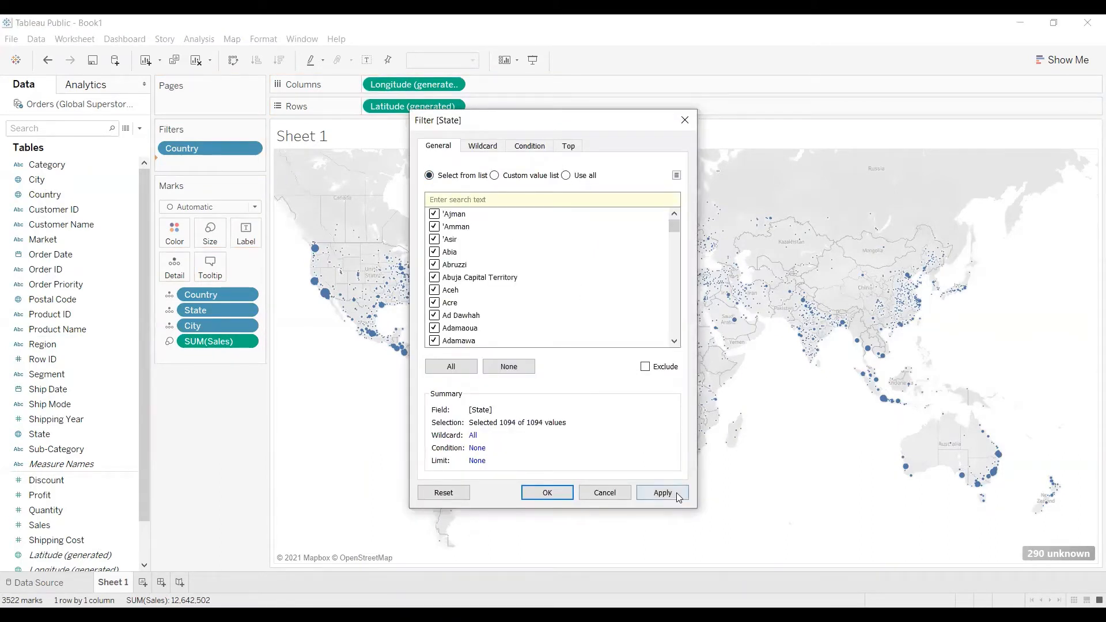
click(663, 493)
click(571, 495)
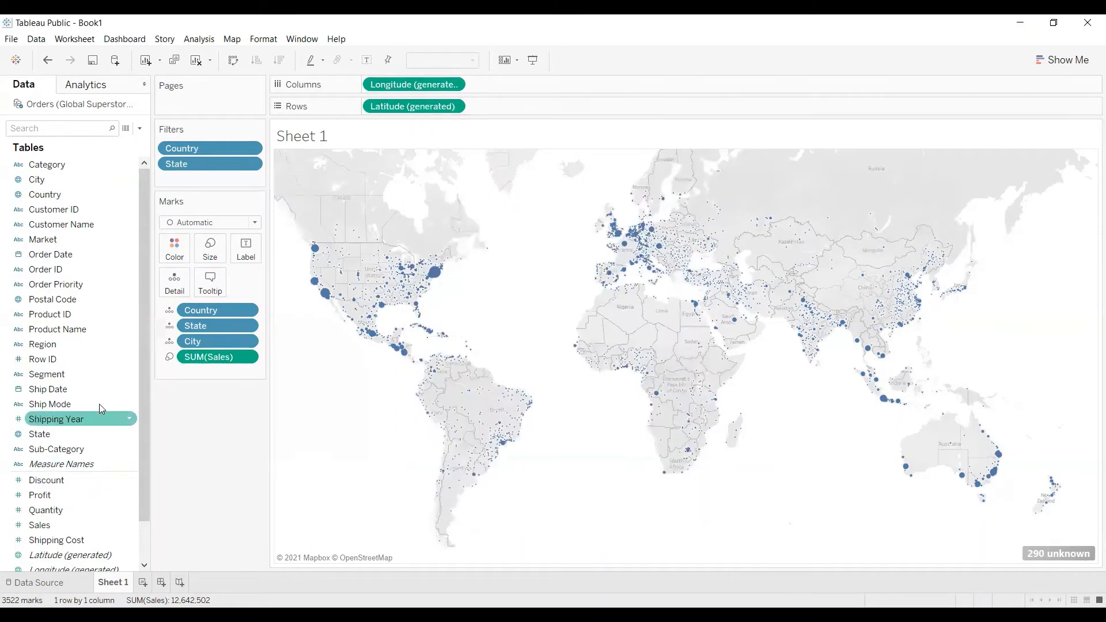
Add a City filter that selects from the list, with all cities included.
drag(60, 181, 210, 179)
click(447, 174)
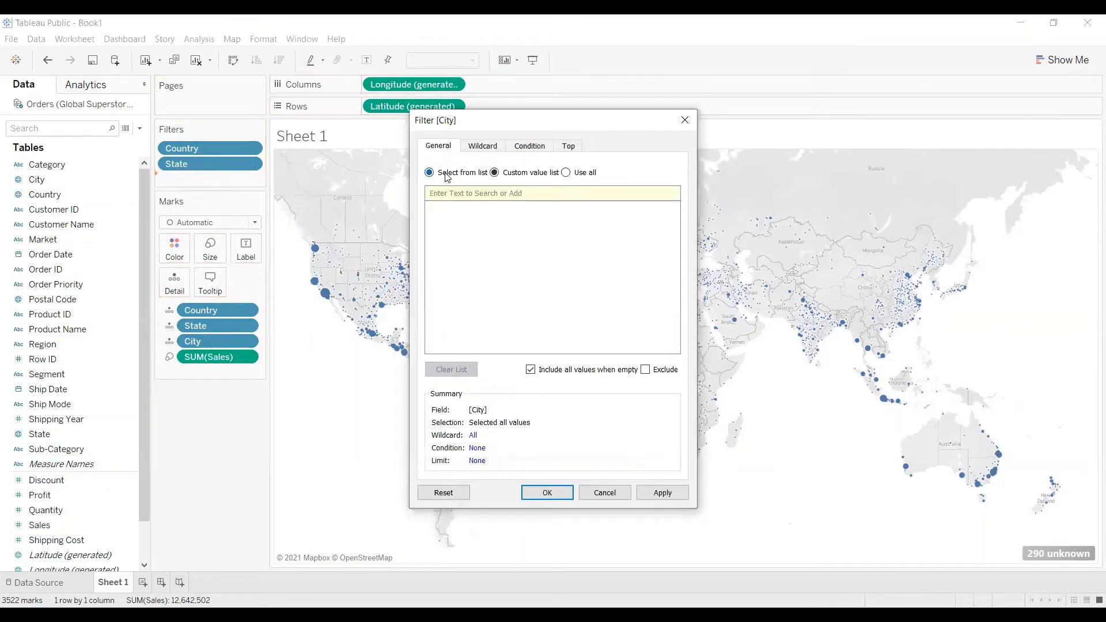
click(669, 495)
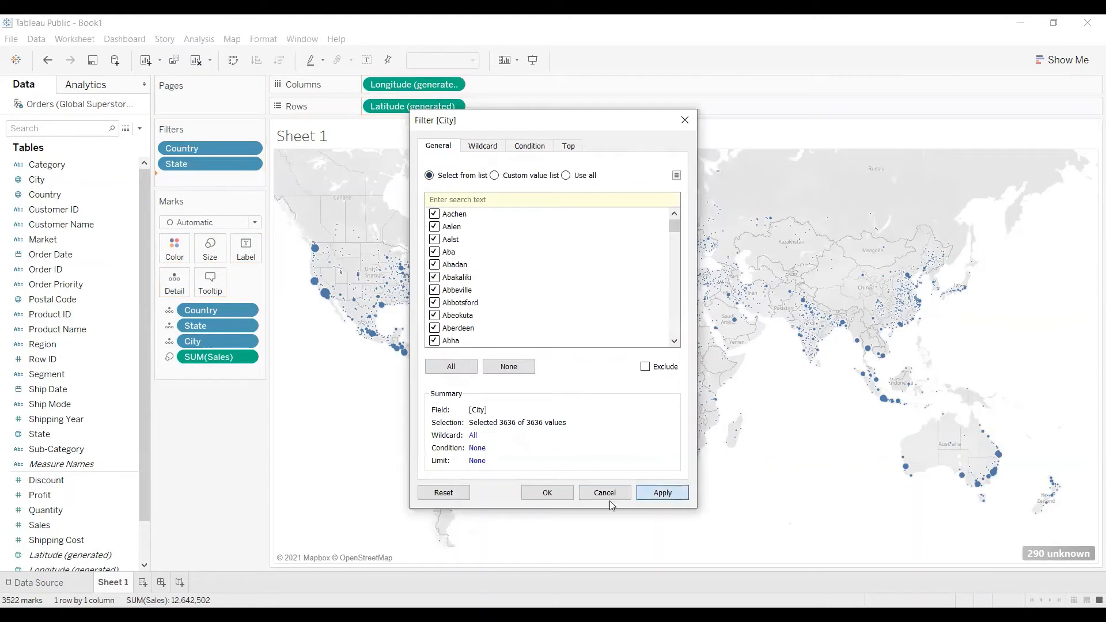
click(548, 493)
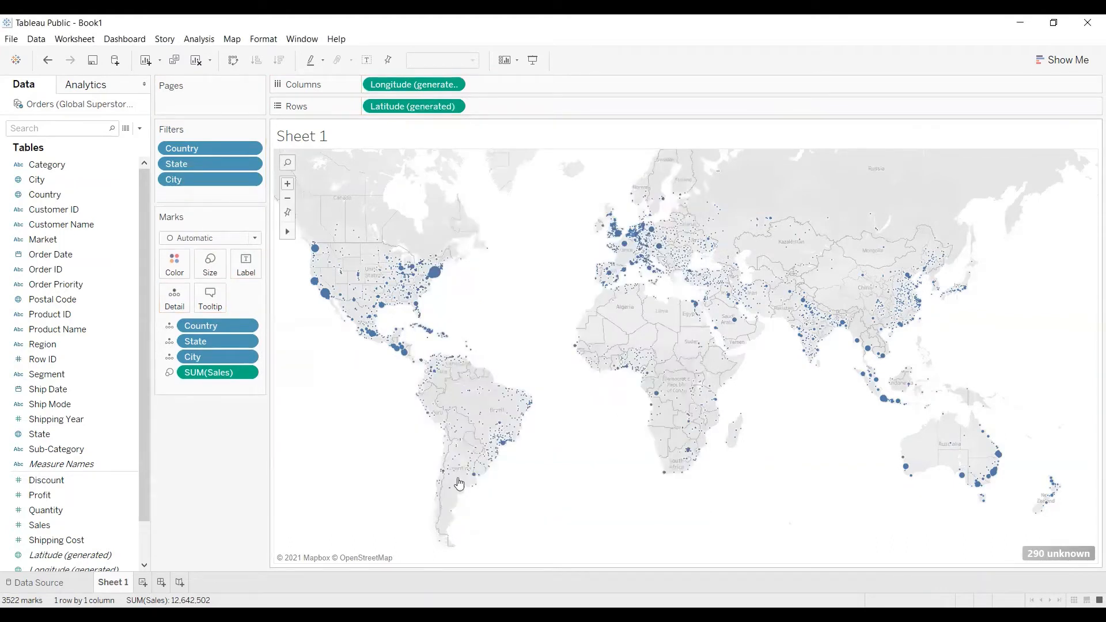
Show the City, State and Country filters as interactive controls beside the map.
click(246, 179)
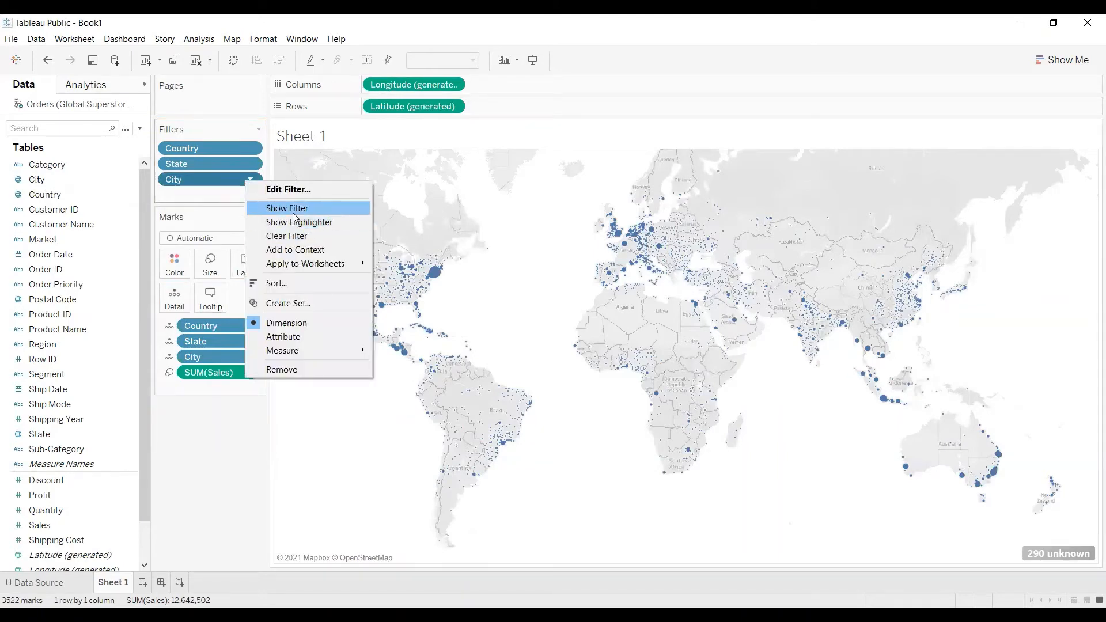
click(294, 215)
right_click(232, 163)
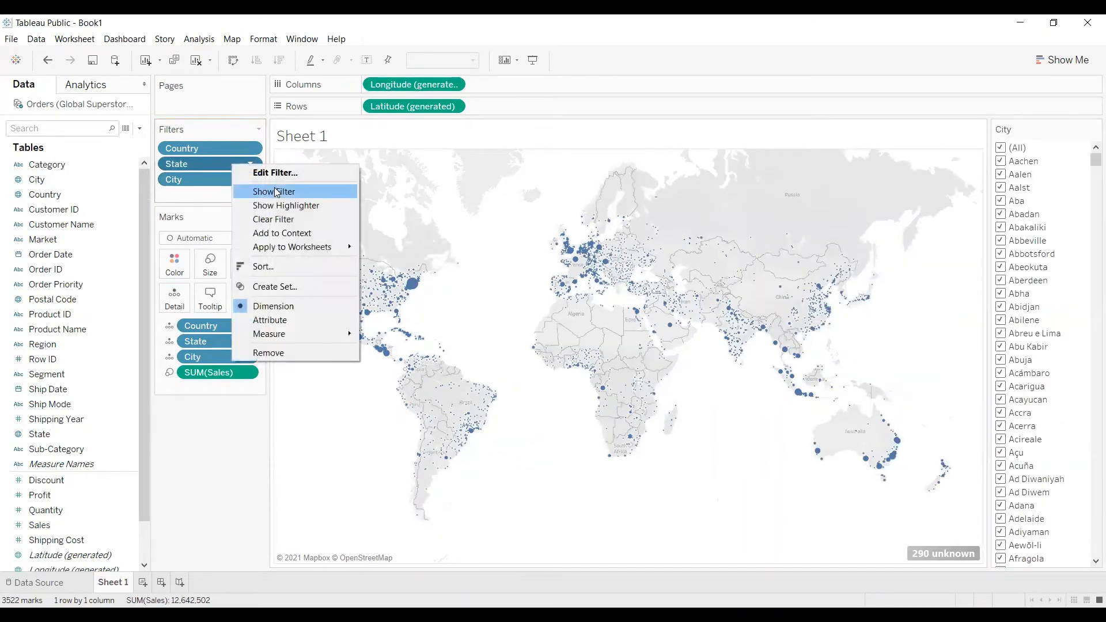
click(274, 191)
right_click(232, 145)
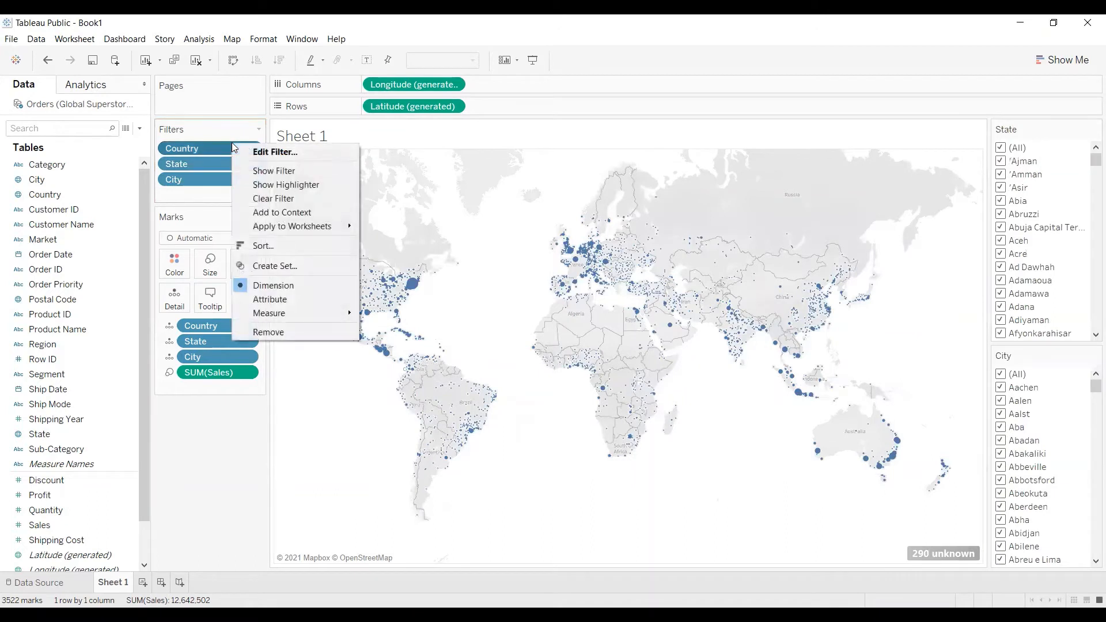
click(278, 172)
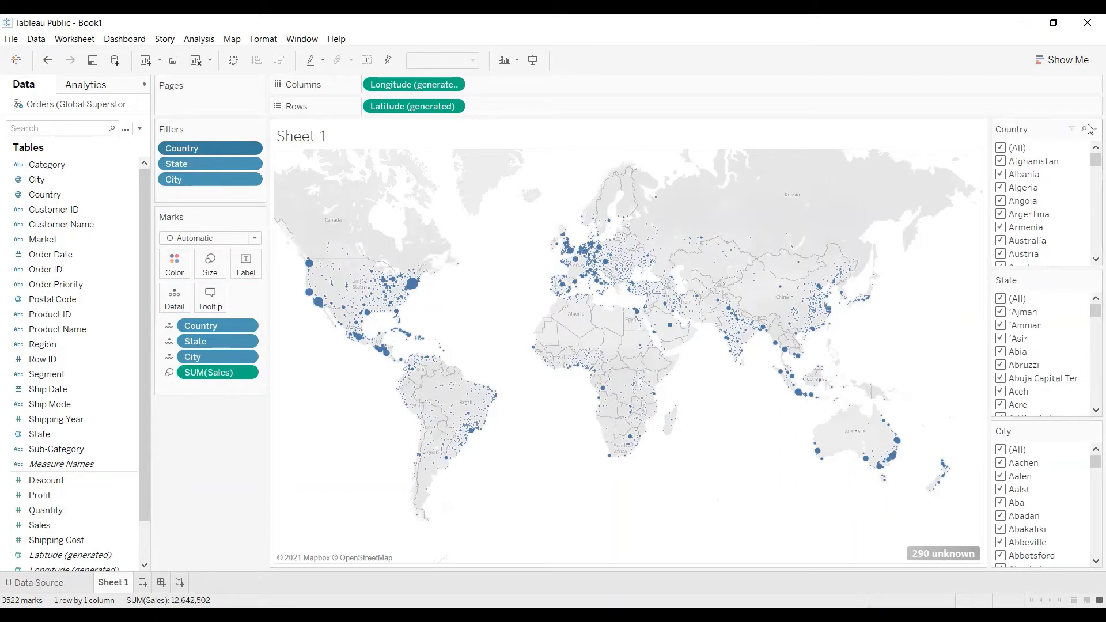
Change the Country filter control to a single value list and select (All).
click(1094, 129)
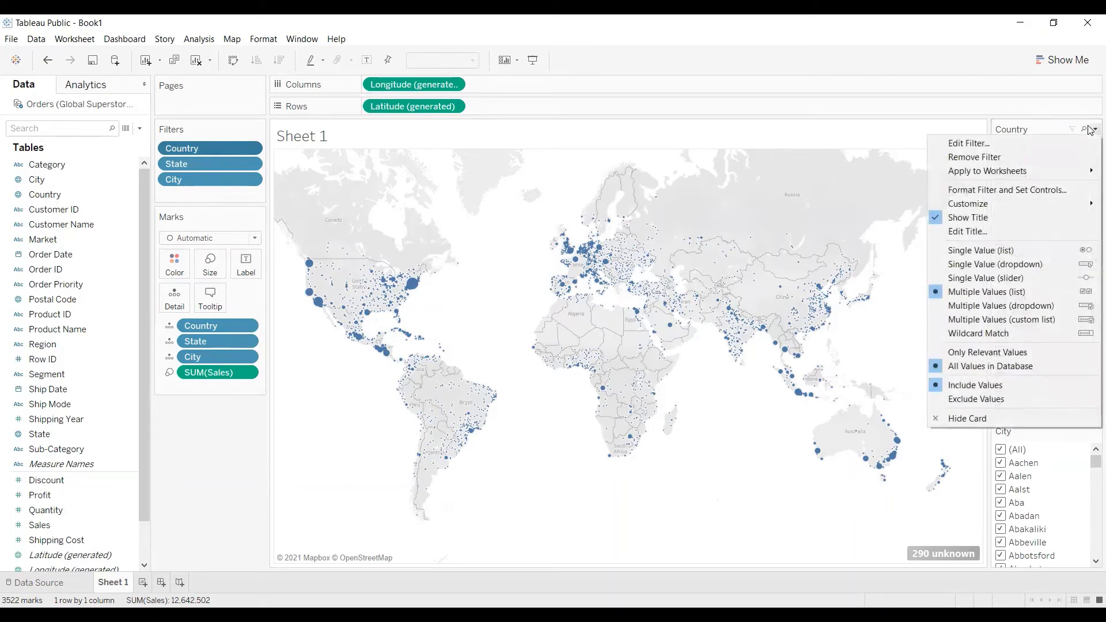
click(1003, 250)
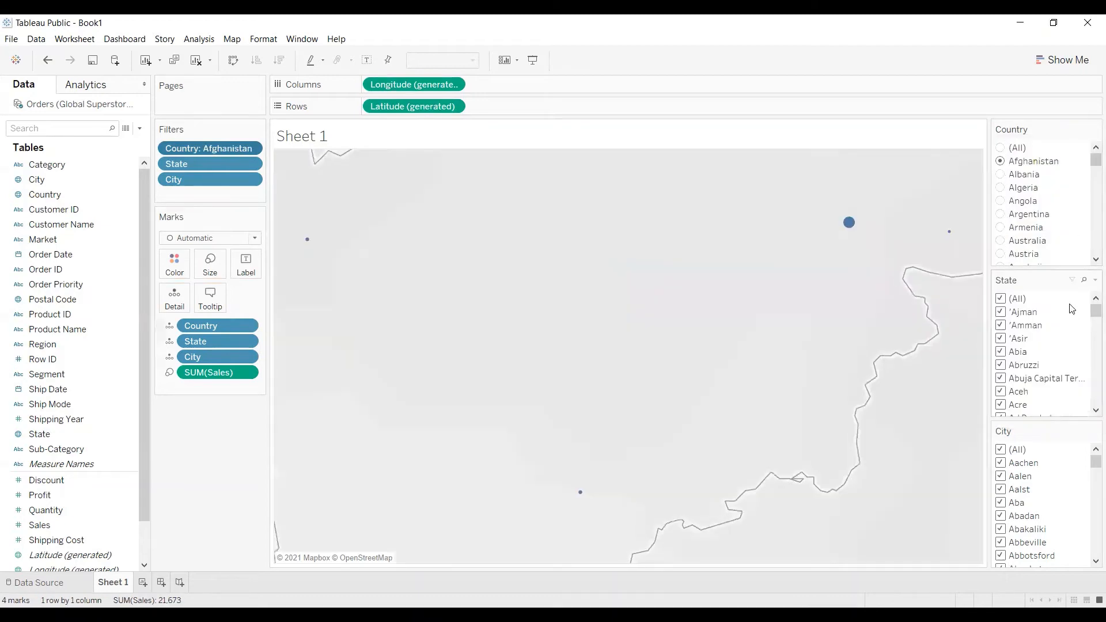
click(1008, 150)
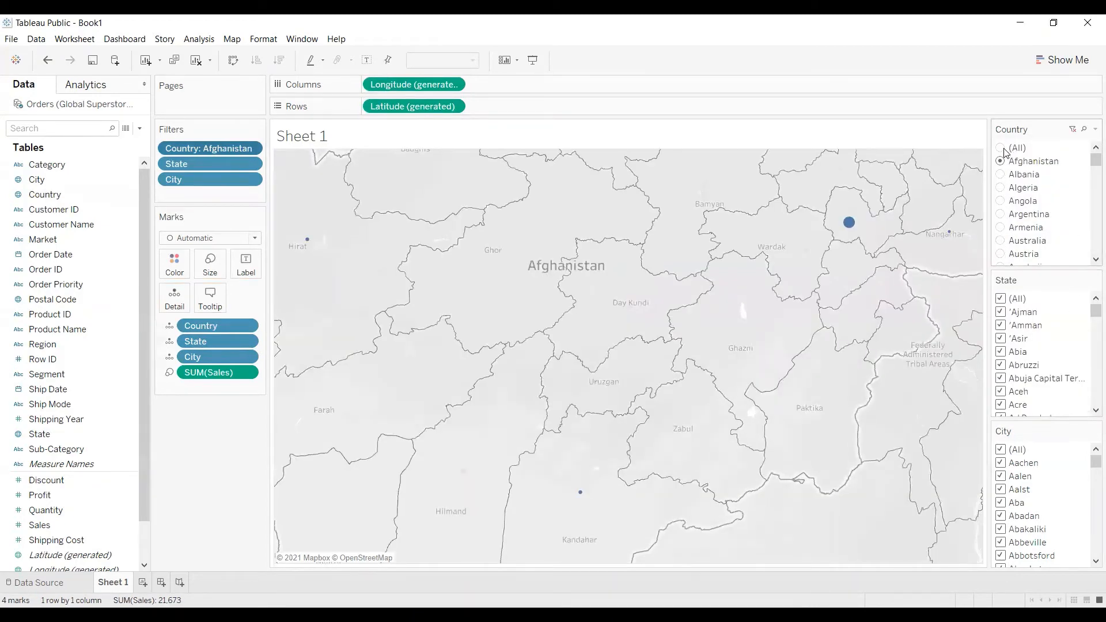
Change the State filter control to a single value list and select (All).
click(1095, 280)
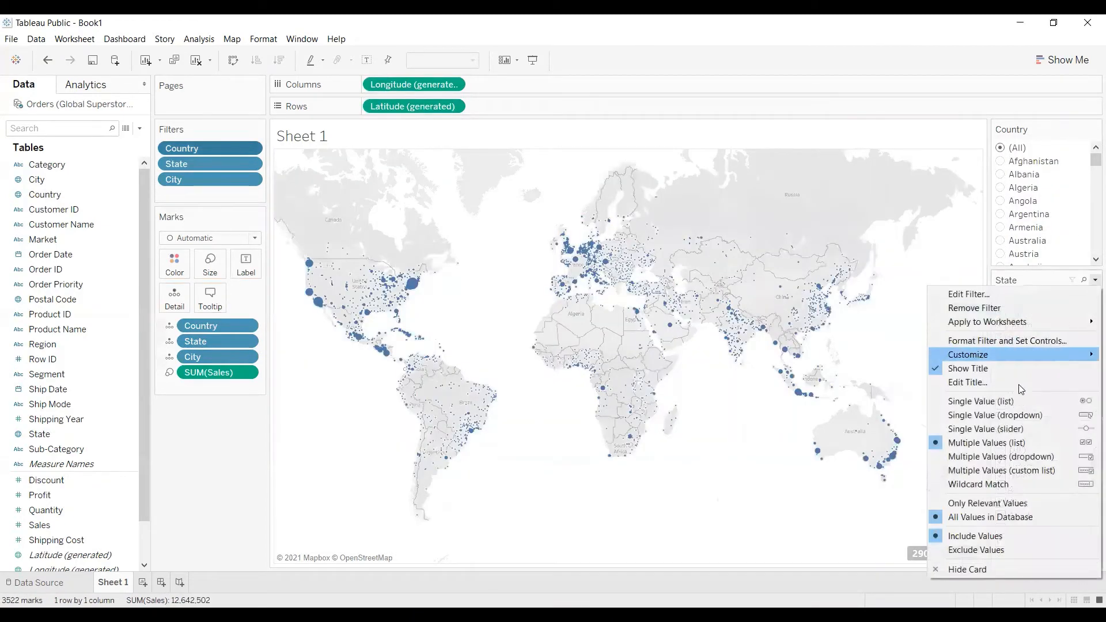
click(974, 402)
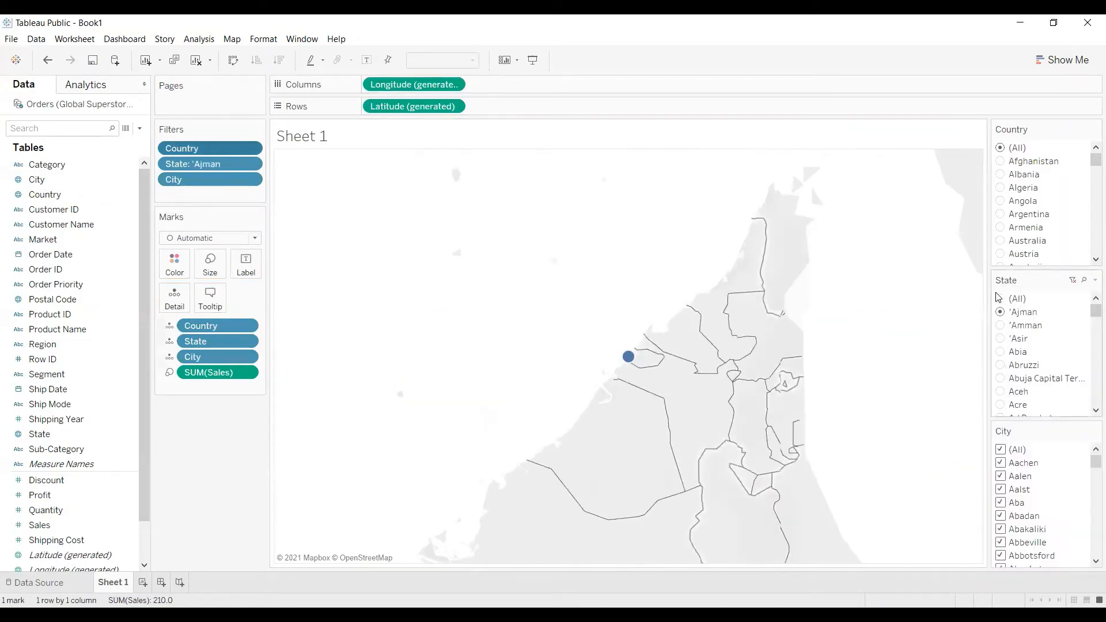
click(1000, 299)
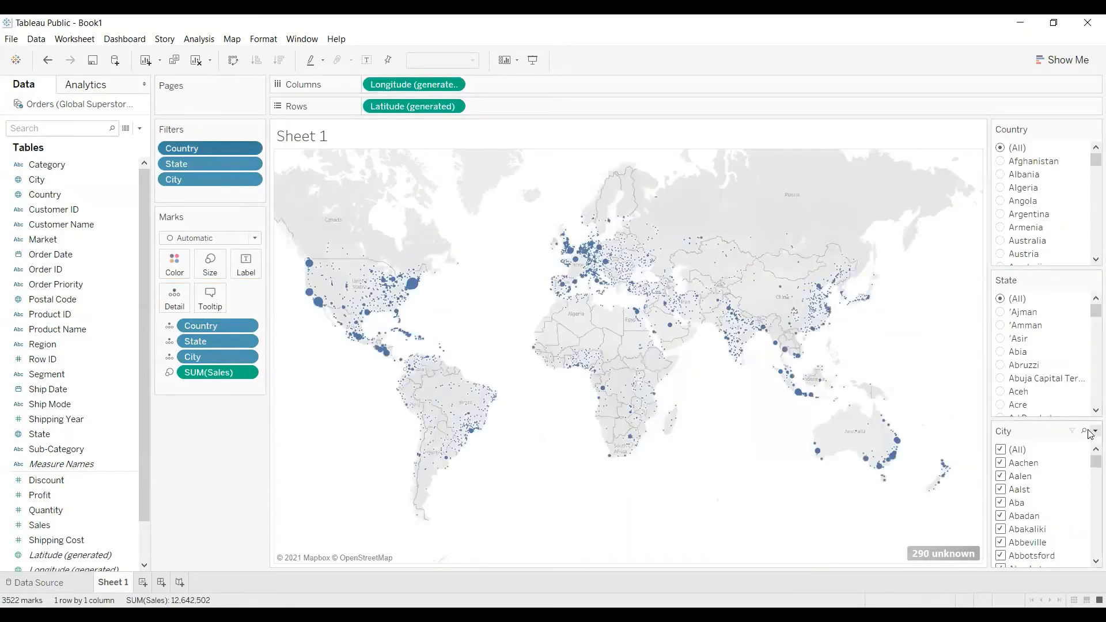
Change the City filter control to a single value list and select (All).
click(1093, 432)
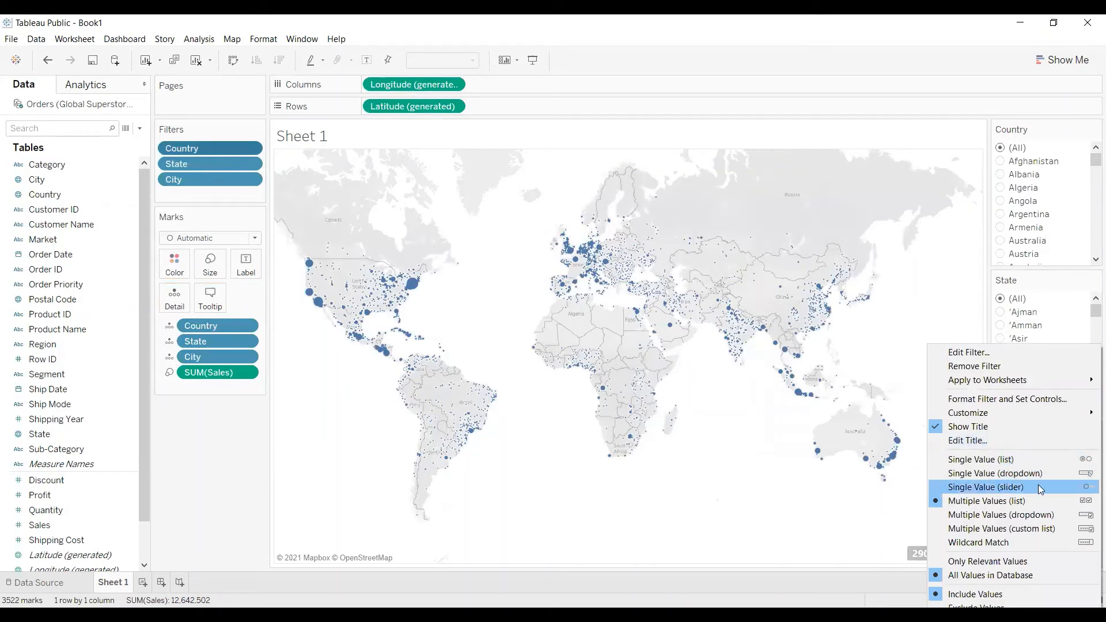
click(1008, 460)
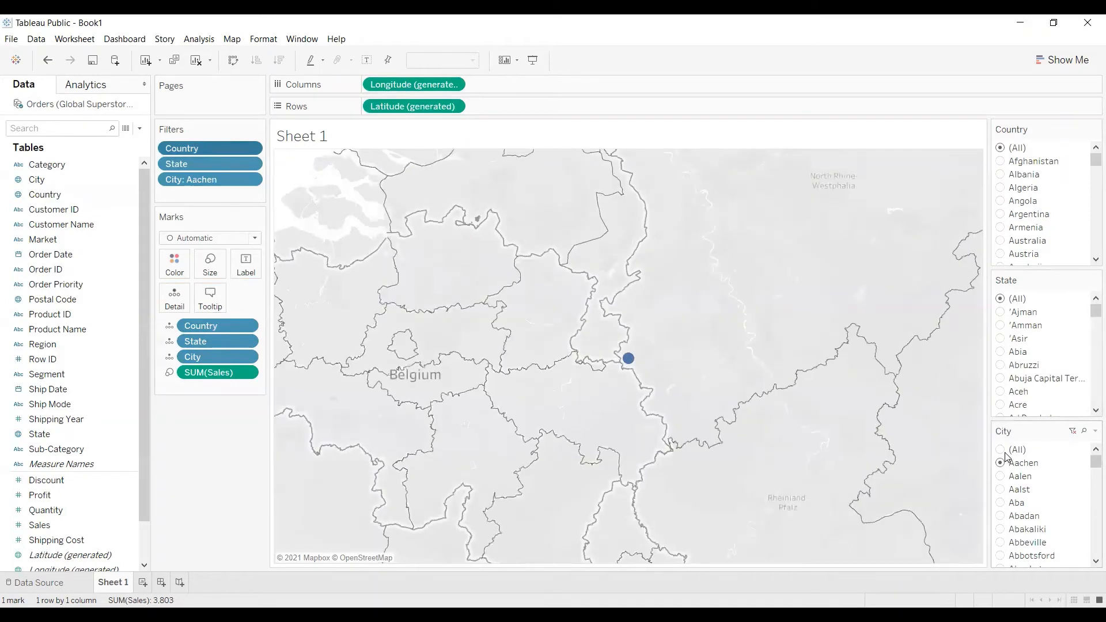
click(1001, 450)
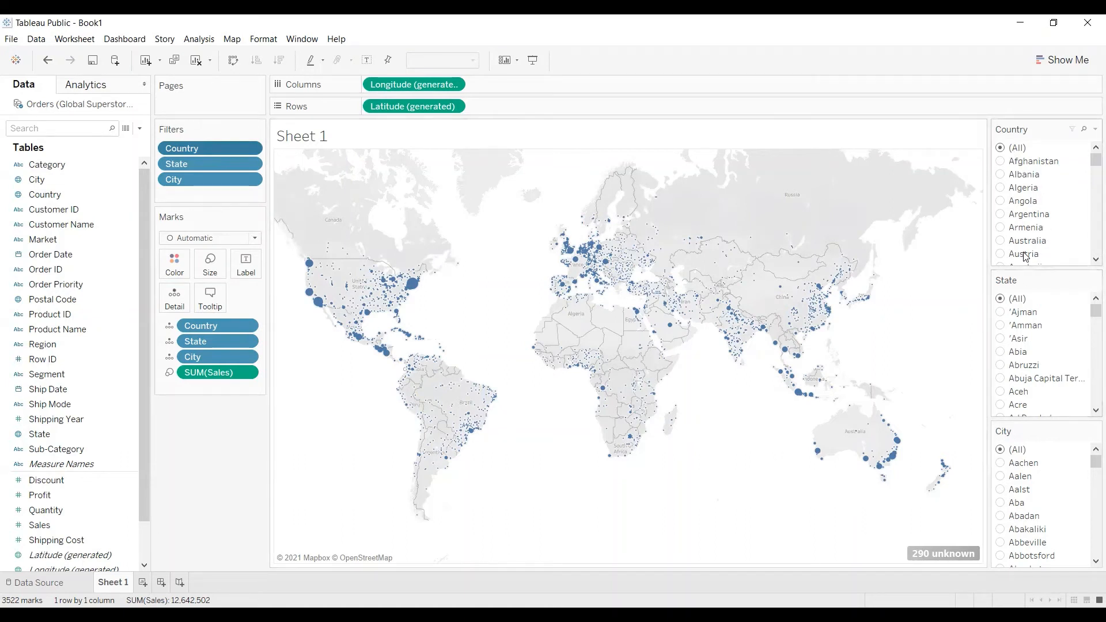
scroll(1044, 215, down, 4)
scroll(1044, 214, down, 10)
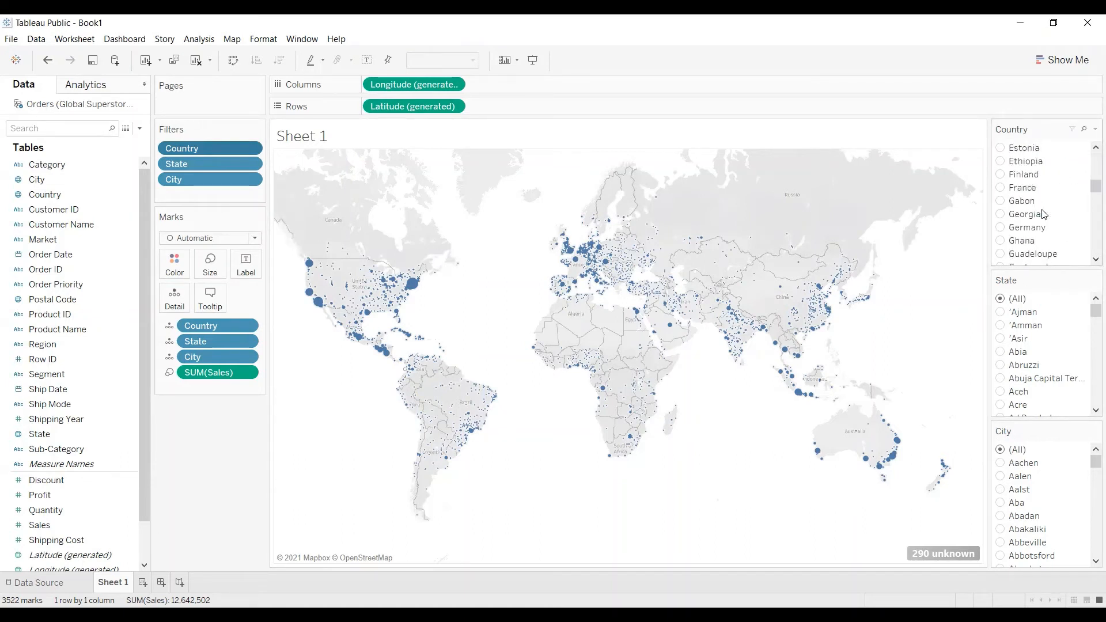
scroll(1044, 214, down, 2)
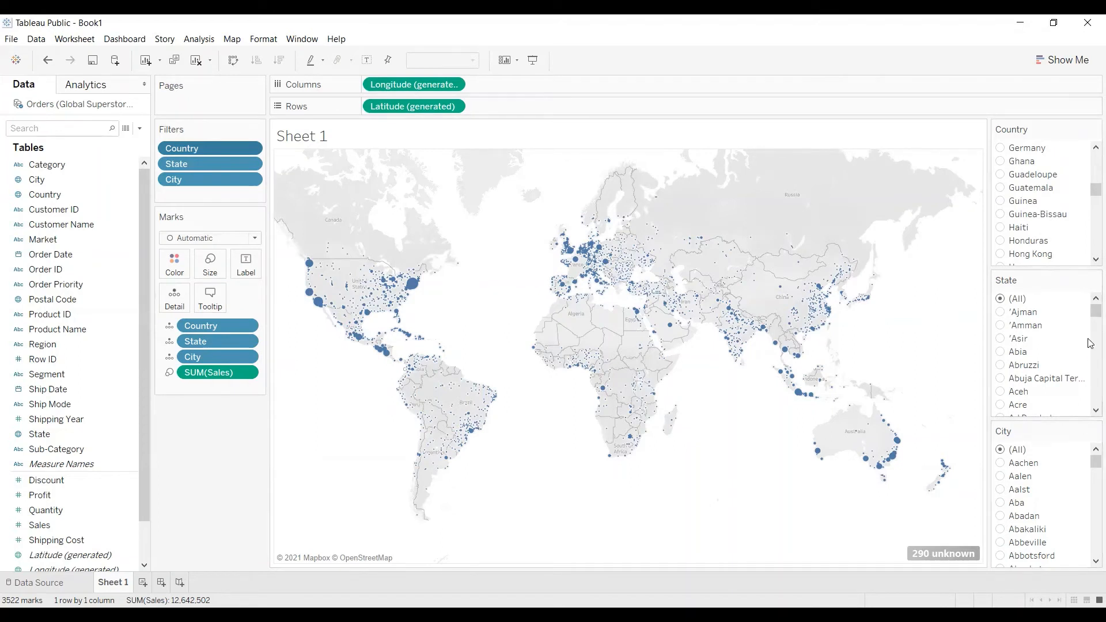
Limit the State and City filter controls to only relevant values.
click(1092, 281)
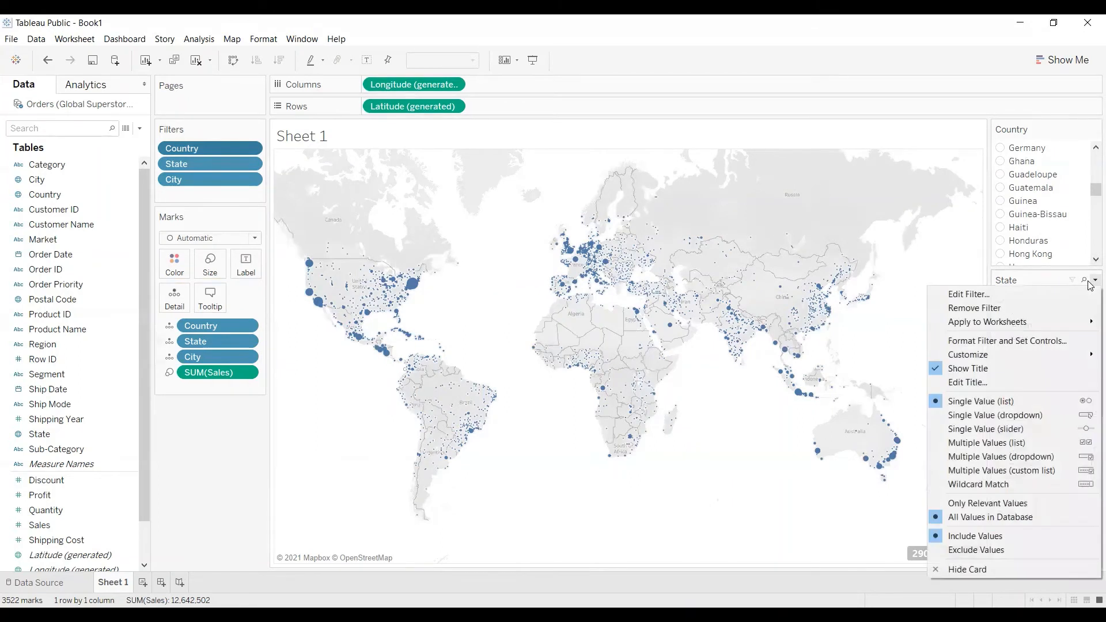
click(994, 504)
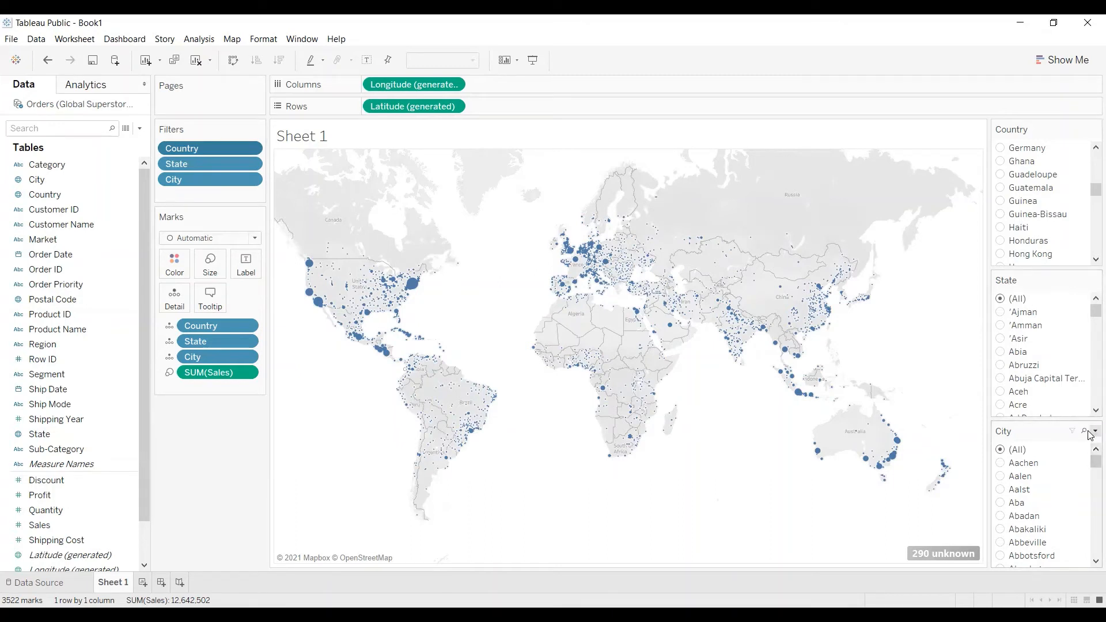
click(1094, 431)
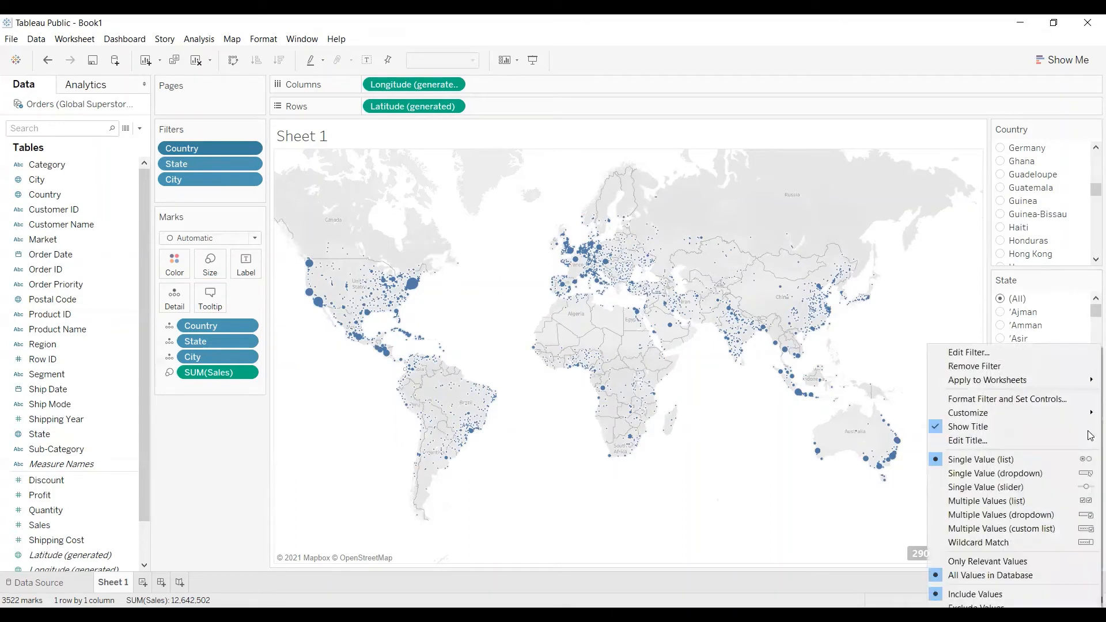
click(974, 561)
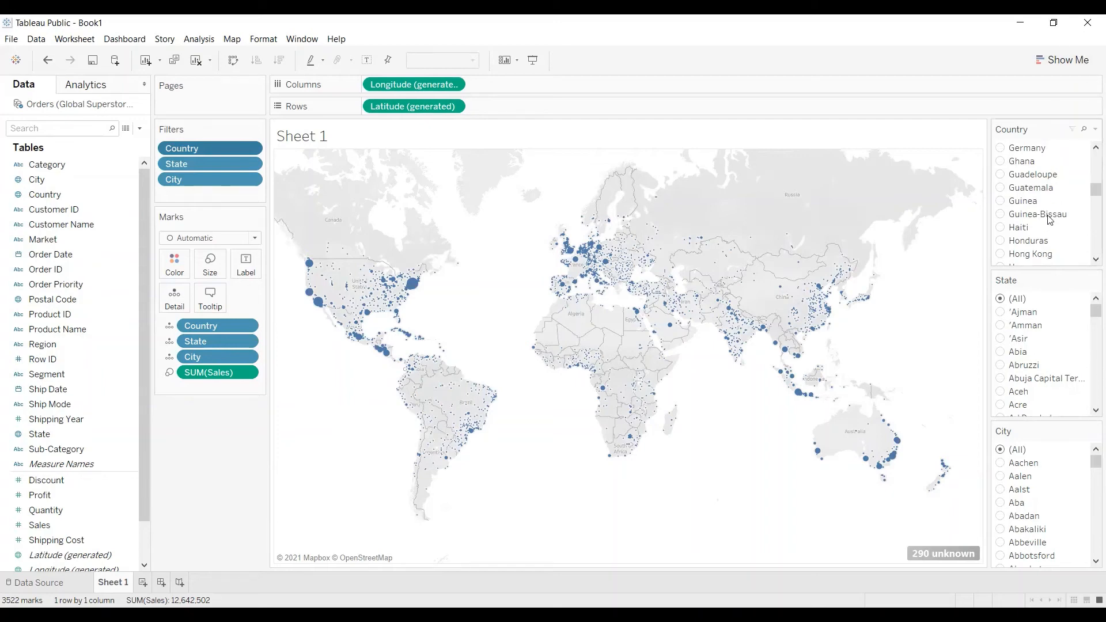
Filter the map to the country India and the state Karnataka.
scroll(1049, 221, down, 2)
click(1000, 201)
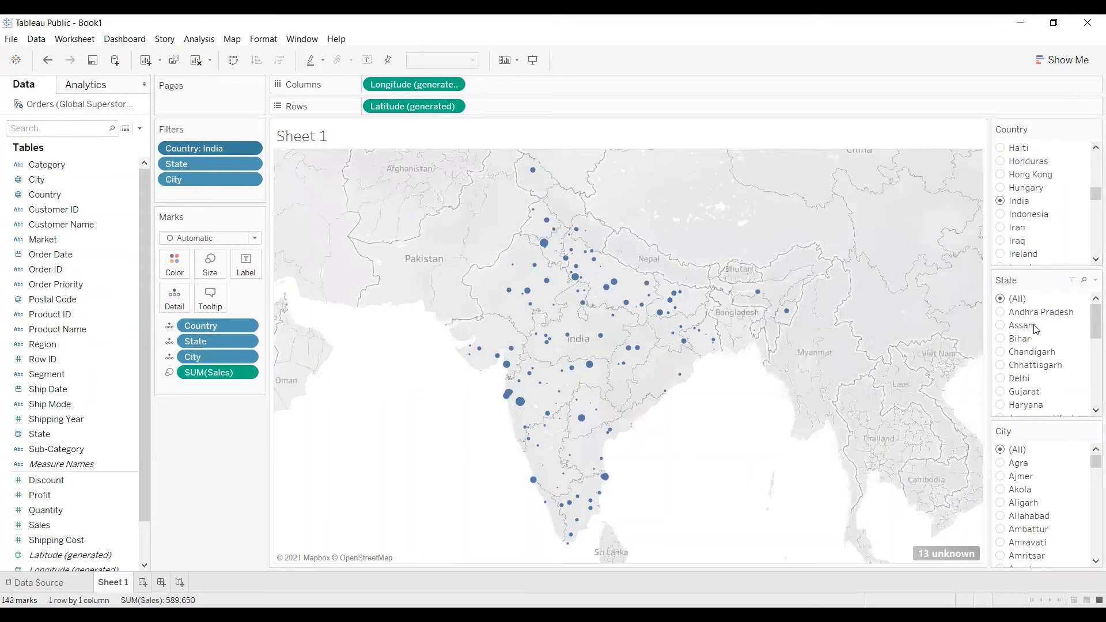
scroll(1036, 328, down, 5)
scroll(1036, 329, down, 1)
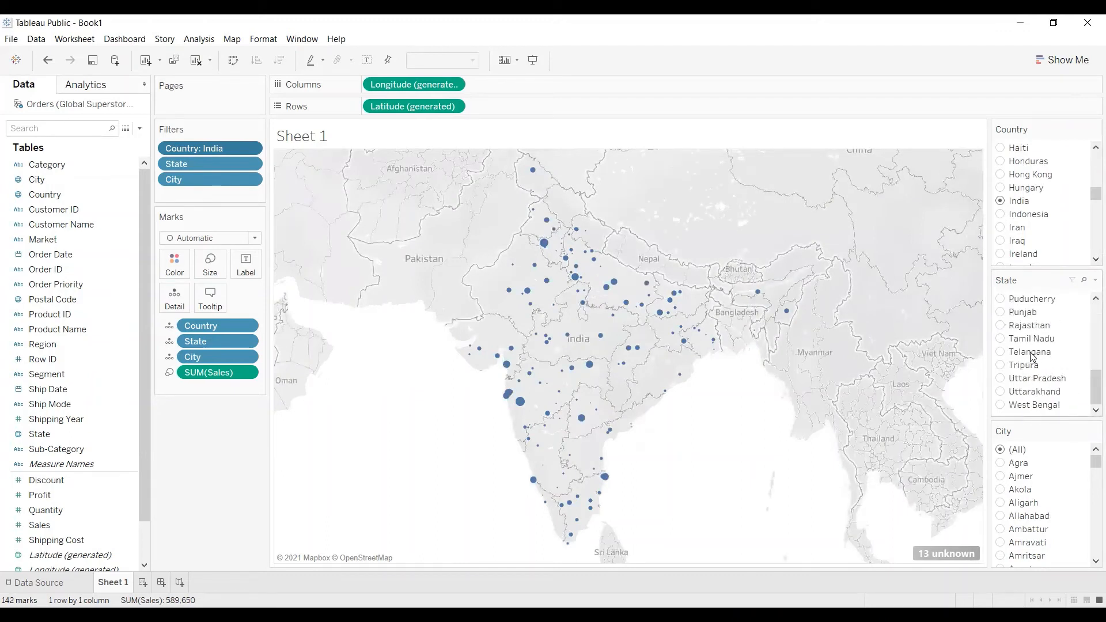
scroll(1029, 372, up, 4)
click(1004, 340)
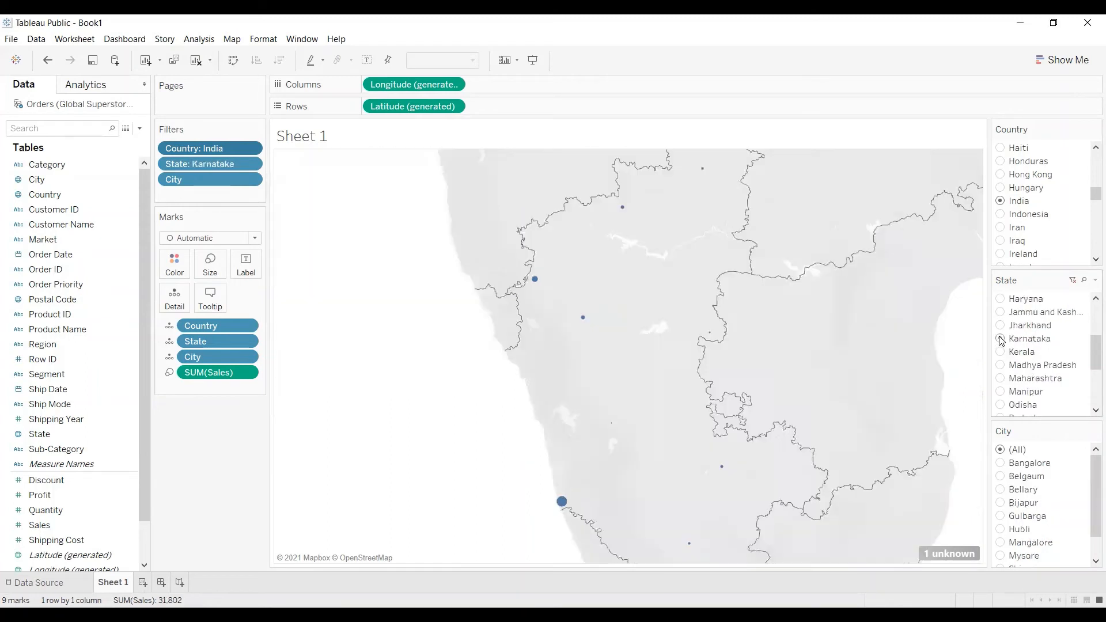
Filter the map to the city Mysore and after that to Shimoga, checking the mark details of each city.
scroll(1033, 487, down, 1)
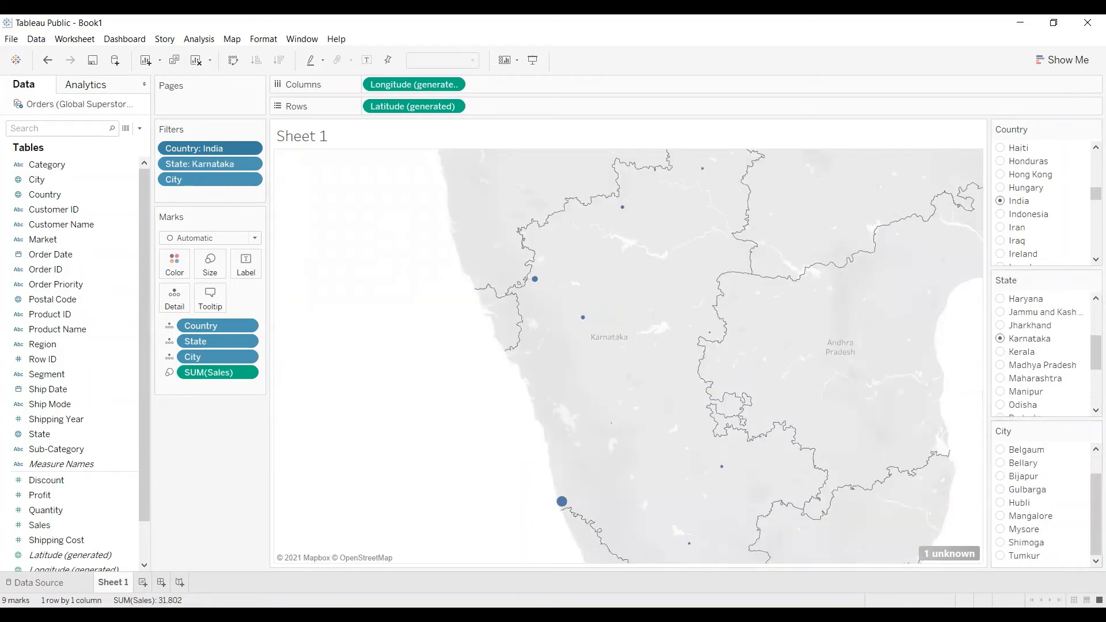
click(1002, 530)
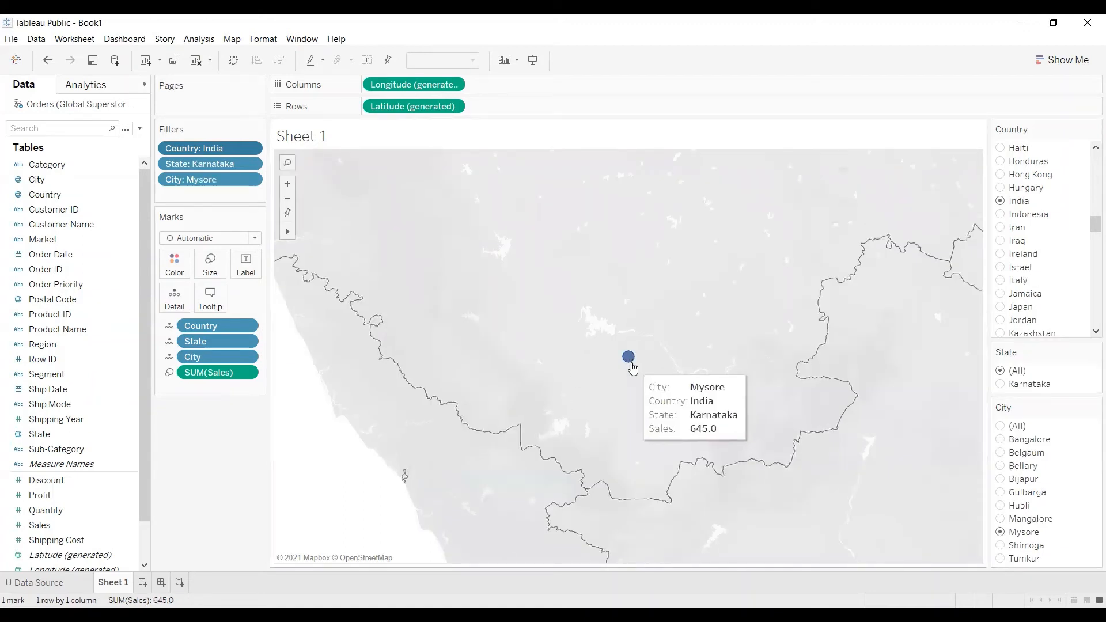
click(633, 368)
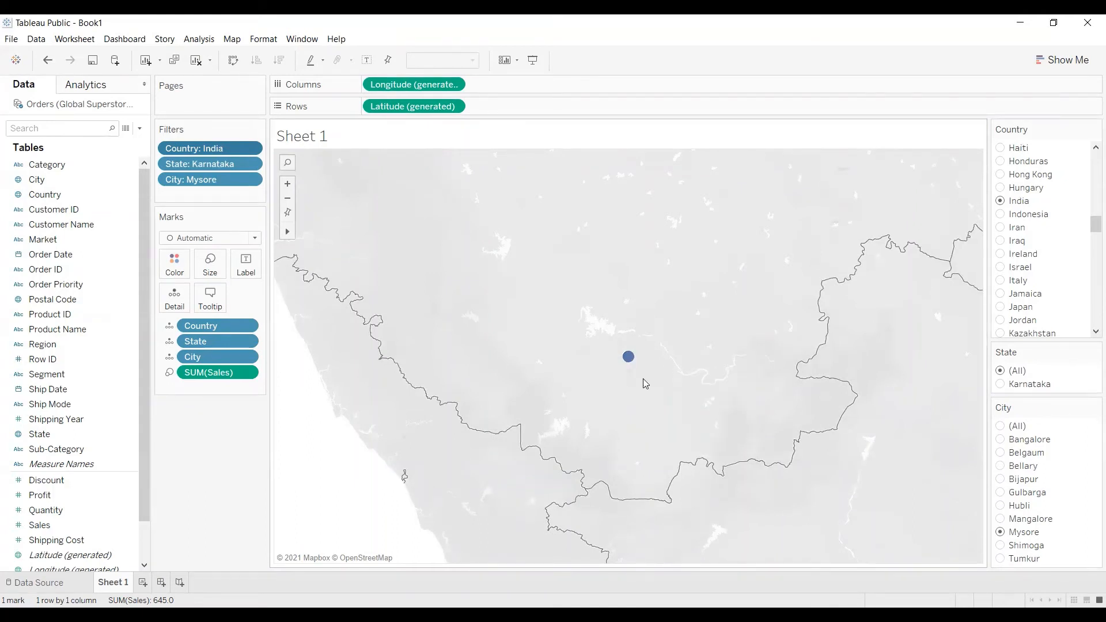
click(1001, 545)
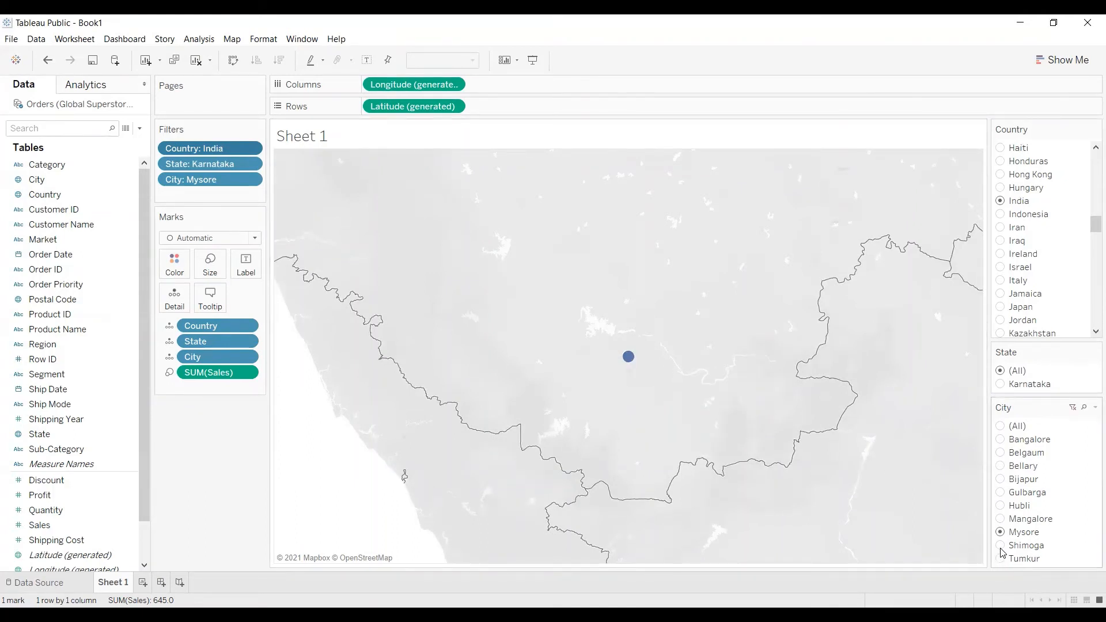
mouse_move(627, 361)
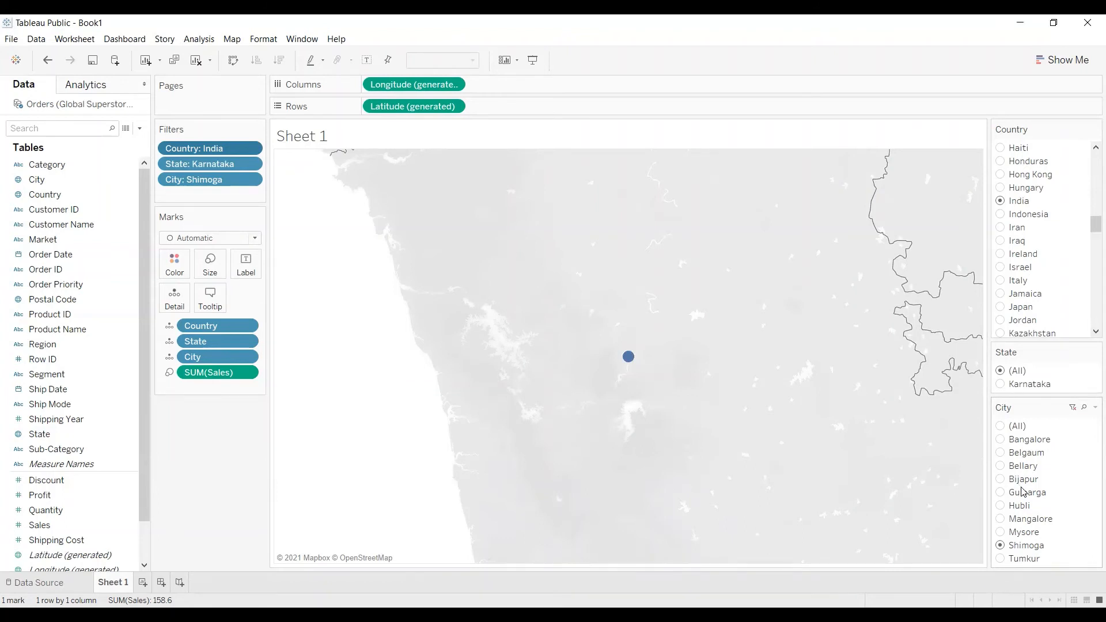
Reset the City and State filters to (All) and set the Country filter to United States.
click(1002, 429)
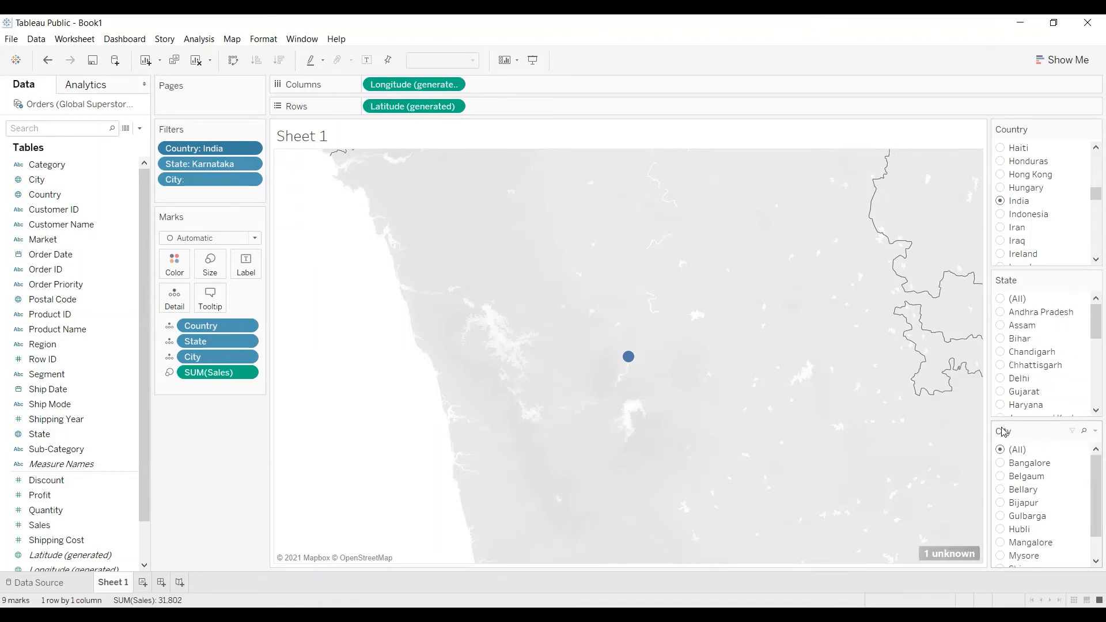
click(1001, 300)
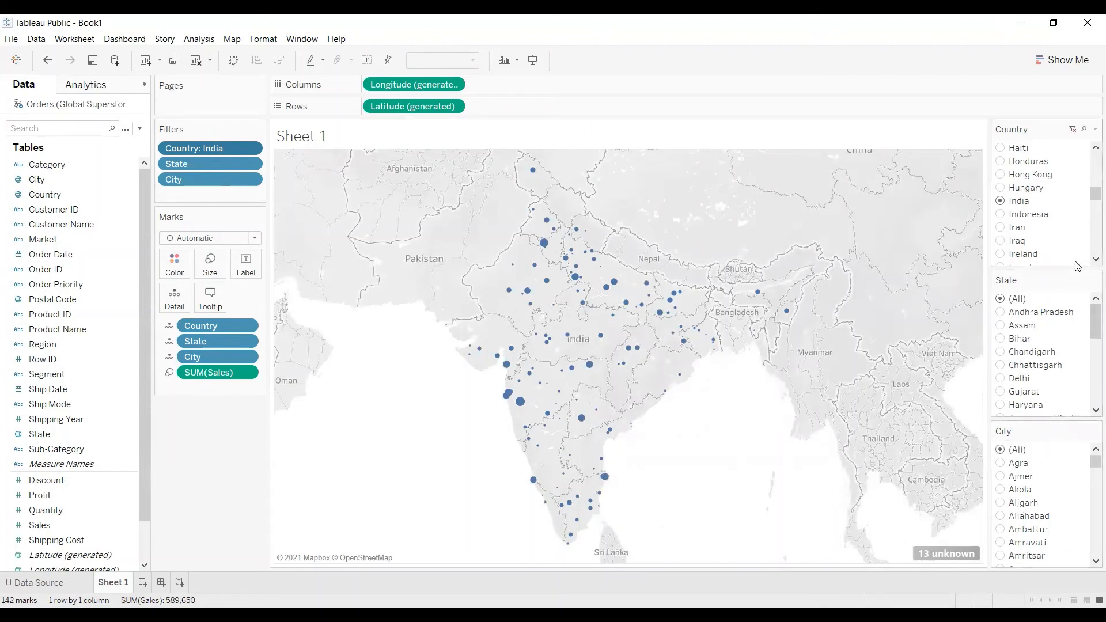
scroll(1074, 242, down, 6)
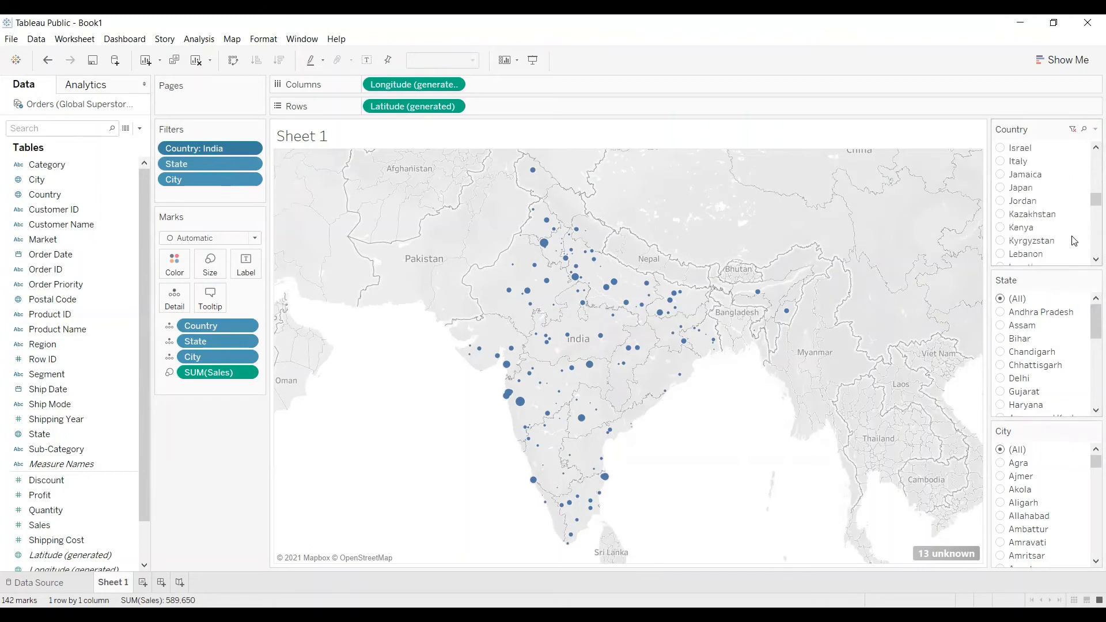
scroll(1075, 241, down, 15)
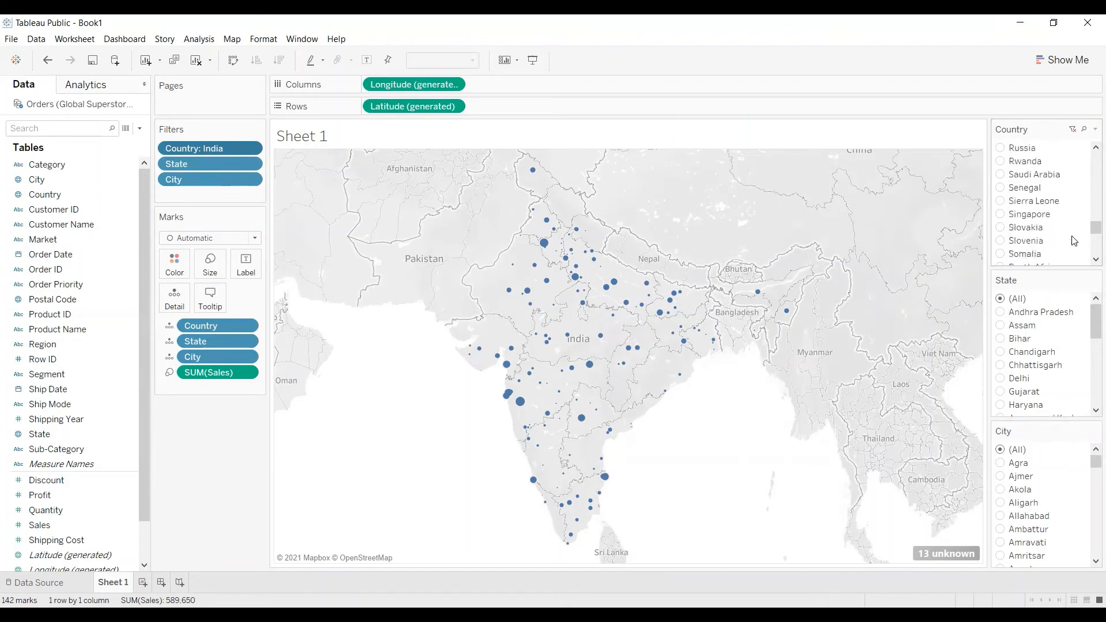
scroll(1075, 241, down, 8)
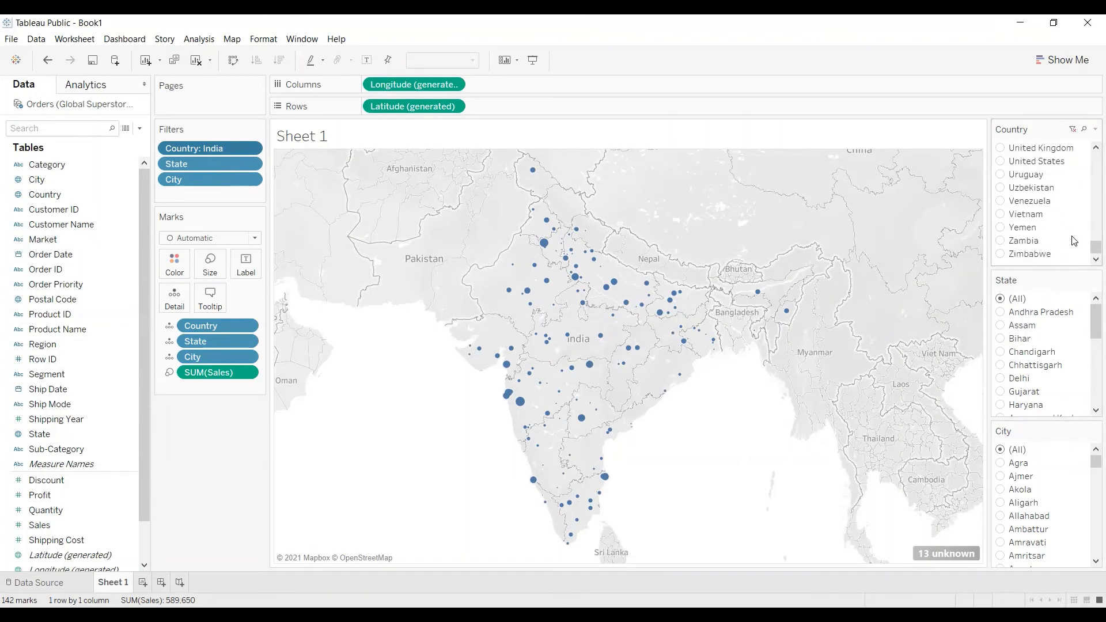
click(1001, 161)
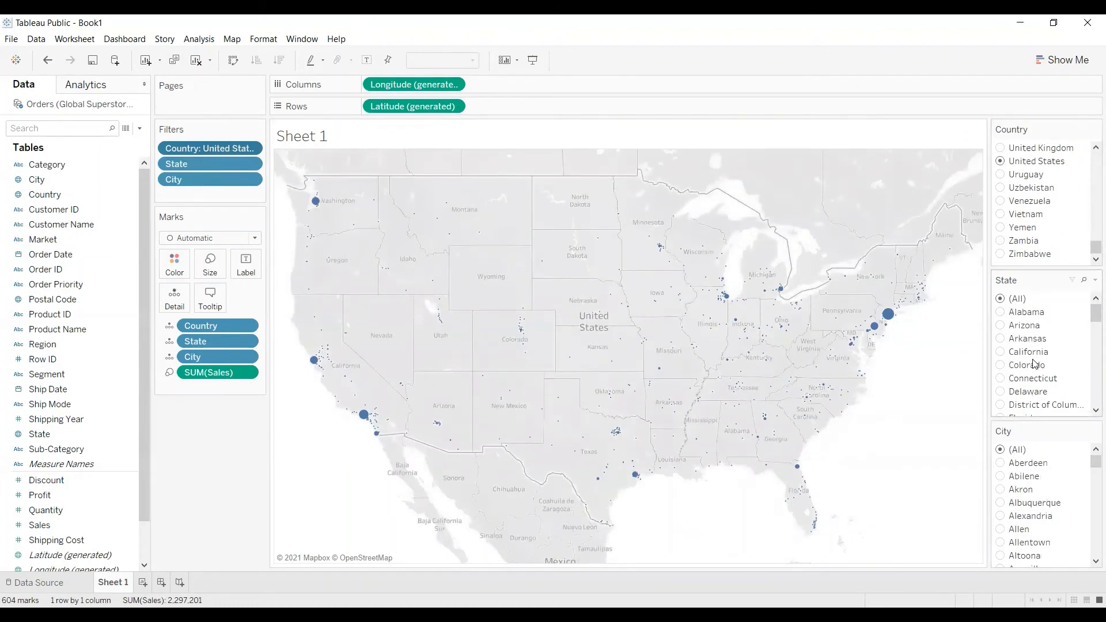
Filter the map to the state California and the city Davis.
click(1002, 356)
scroll(1032, 507, down, 3)
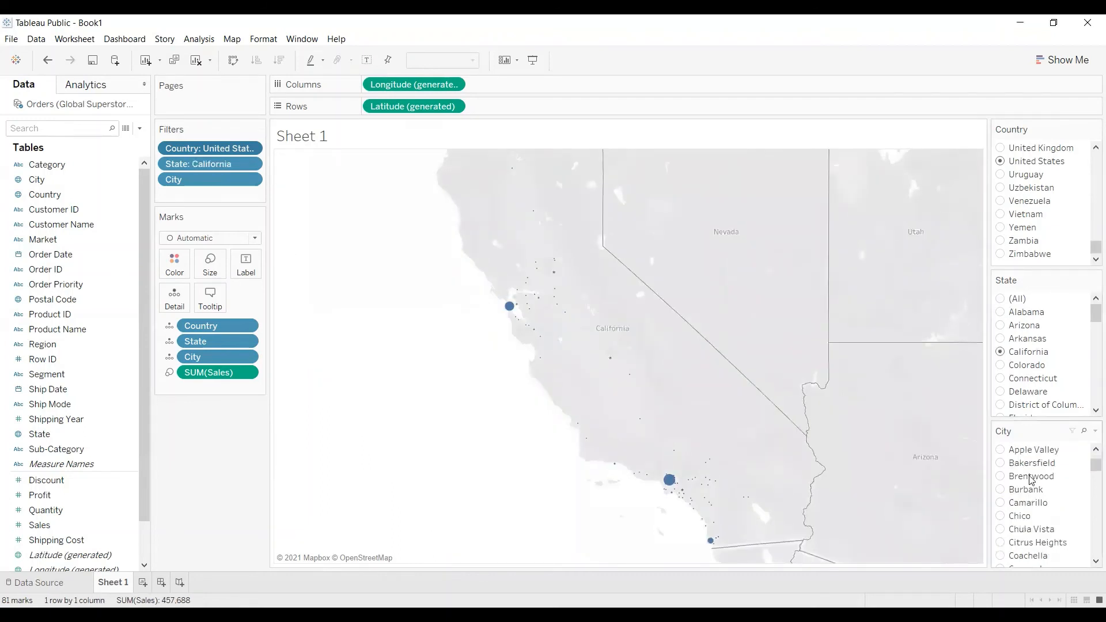
scroll(1030, 484, up, 3)
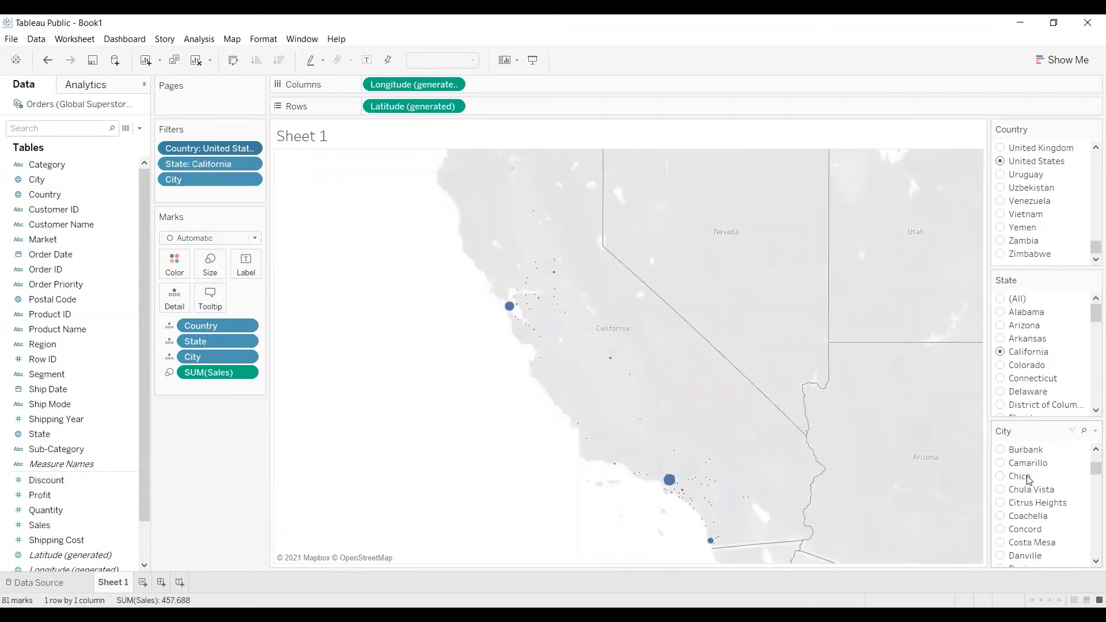
scroll(1029, 481, down, 3)
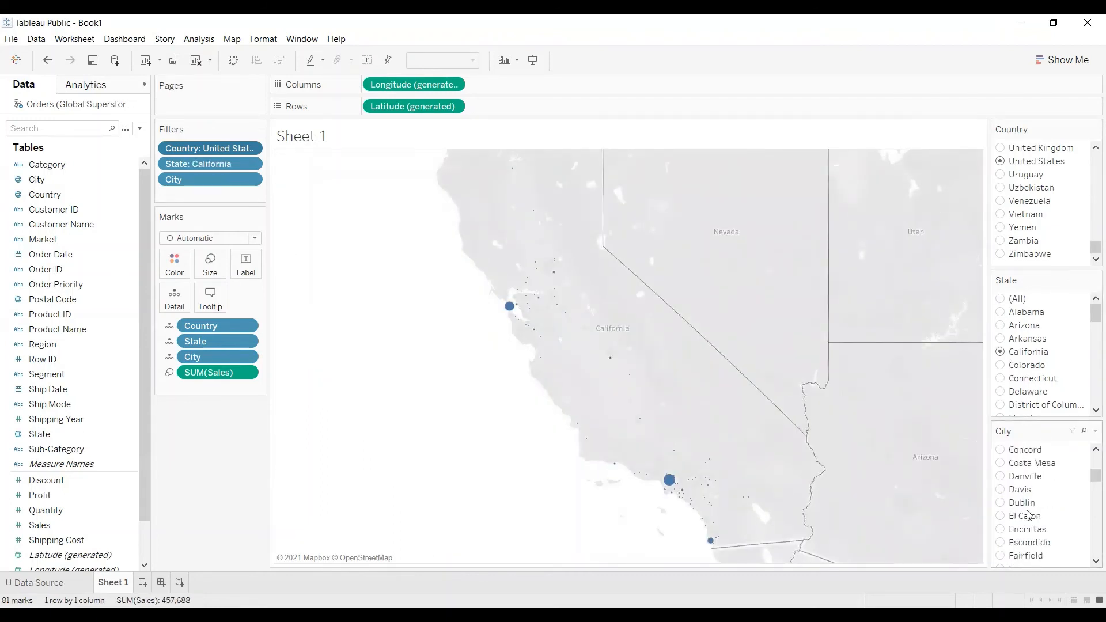
click(1004, 494)
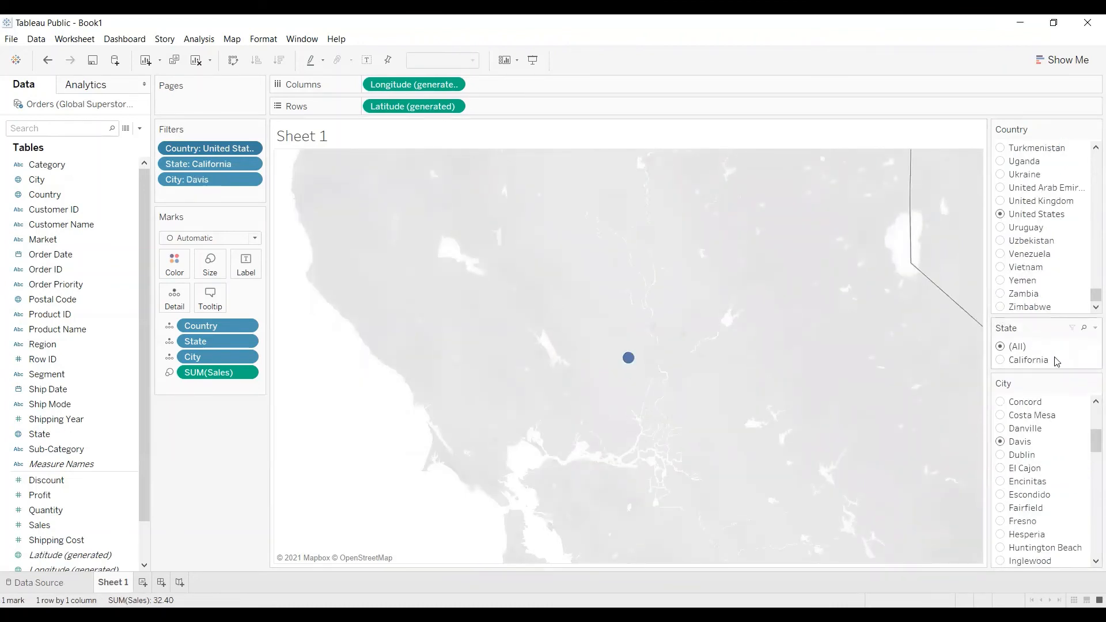
Reset the City filter to (All) and set the State filter to Colorado.
scroll(1071, 440, up, 4)
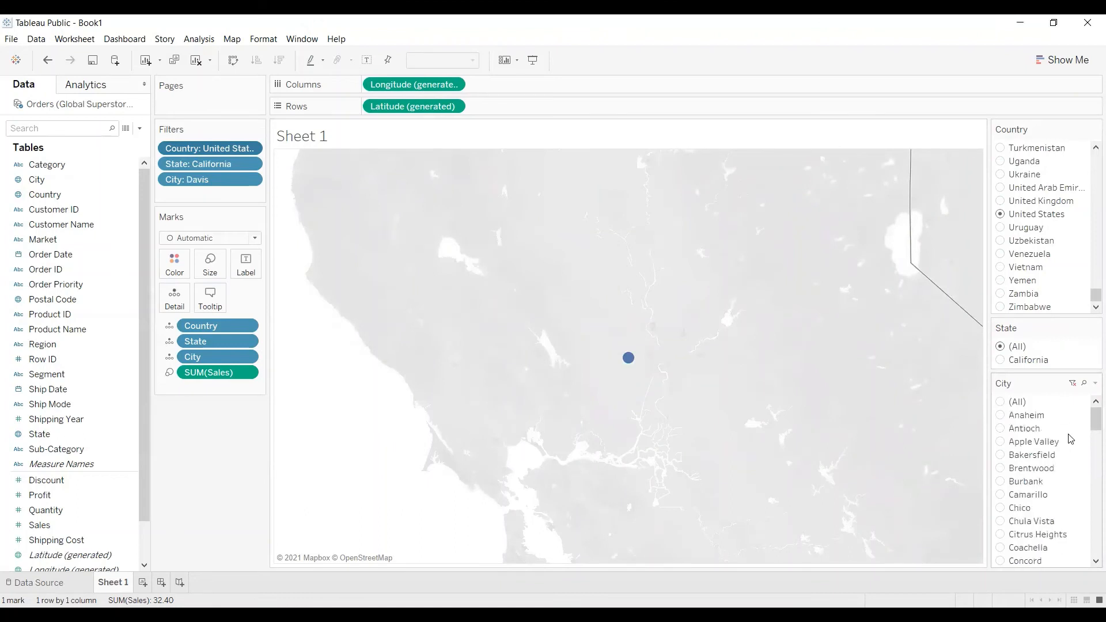
click(1001, 402)
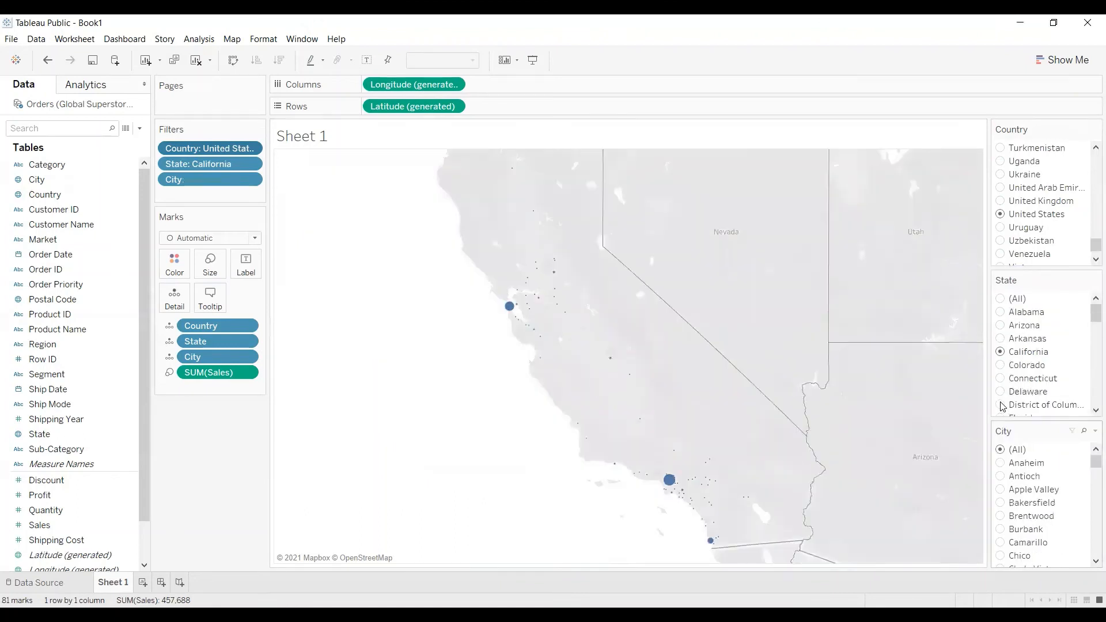
click(1001, 368)
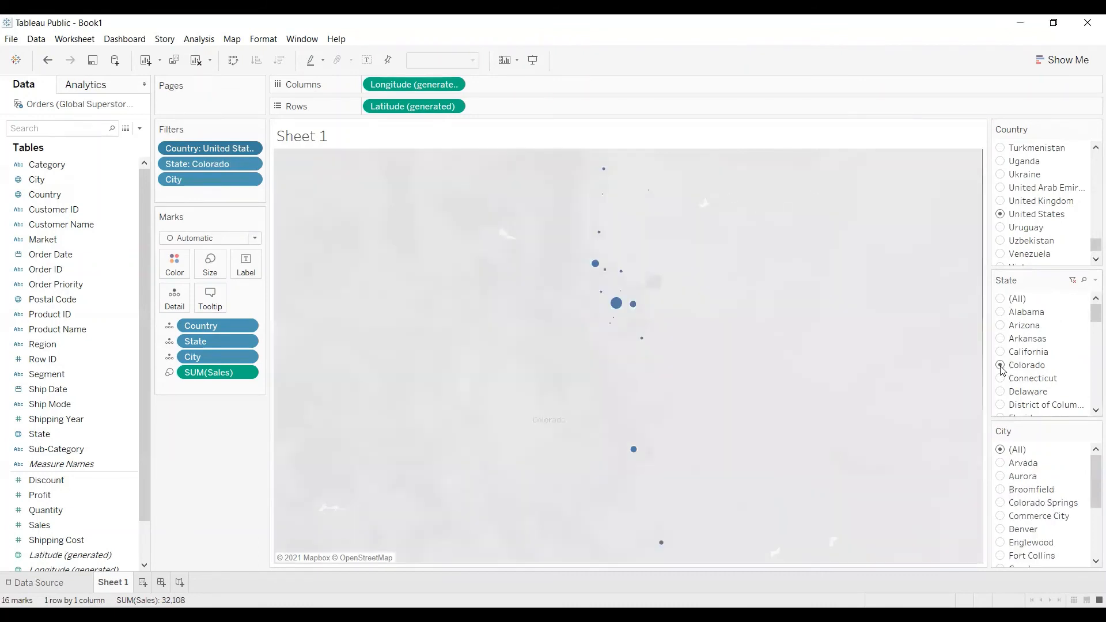
Look through the cities offered for Colorado and filter the map to Denver.
scroll(1031, 518, down, 1)
scroll(1031, 518, down, 1)
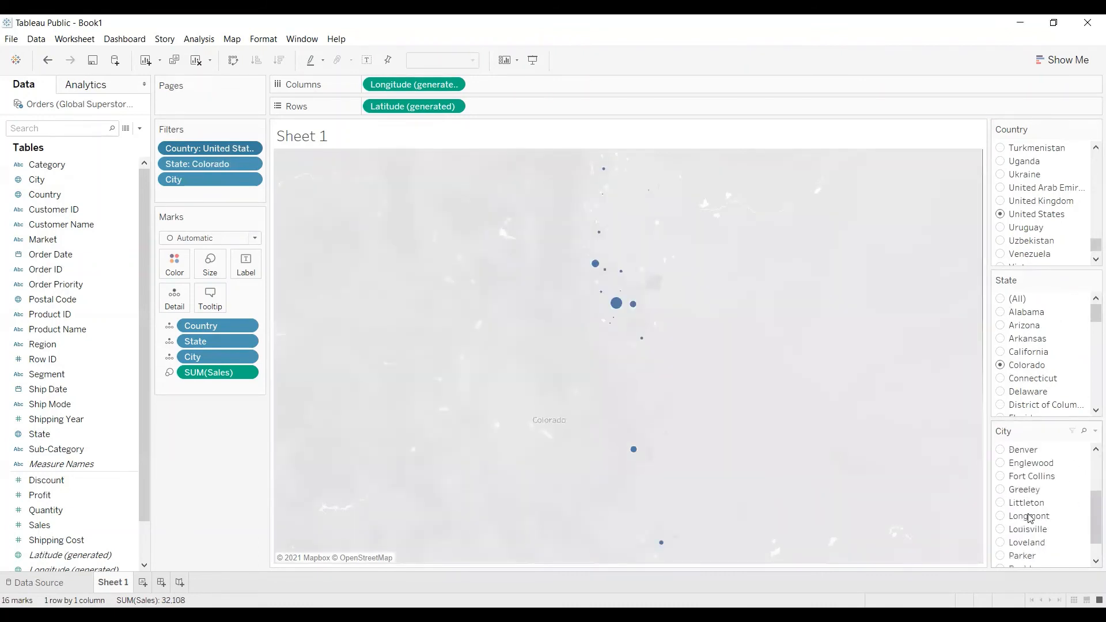
scroll(1031, 518, down, 1)
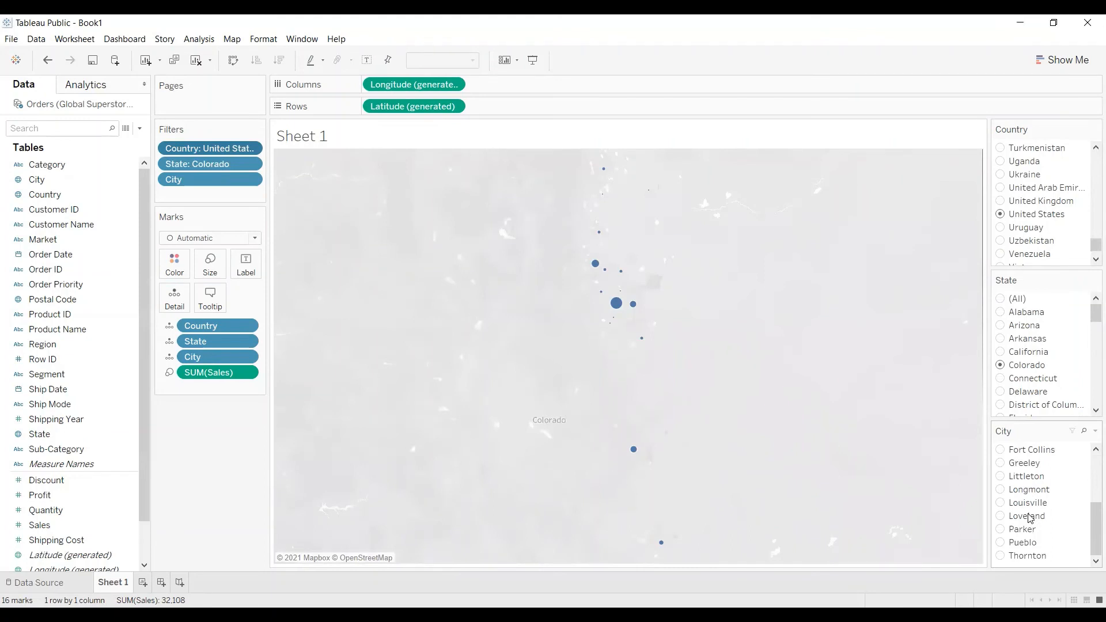
scroll(1025, 511, up, 2)
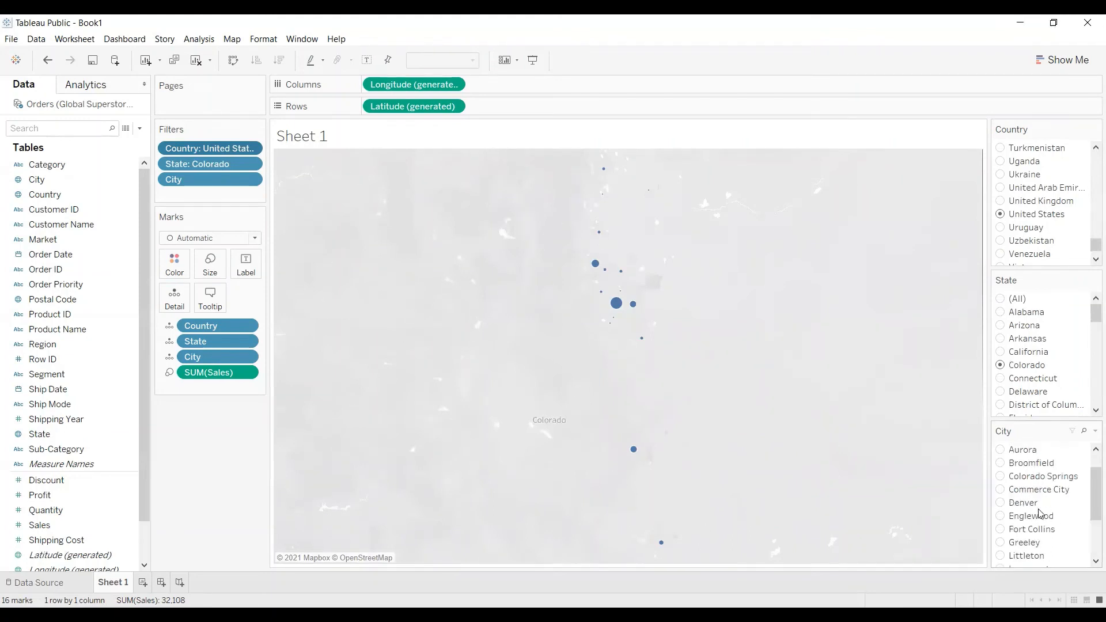
click(1000, 503)
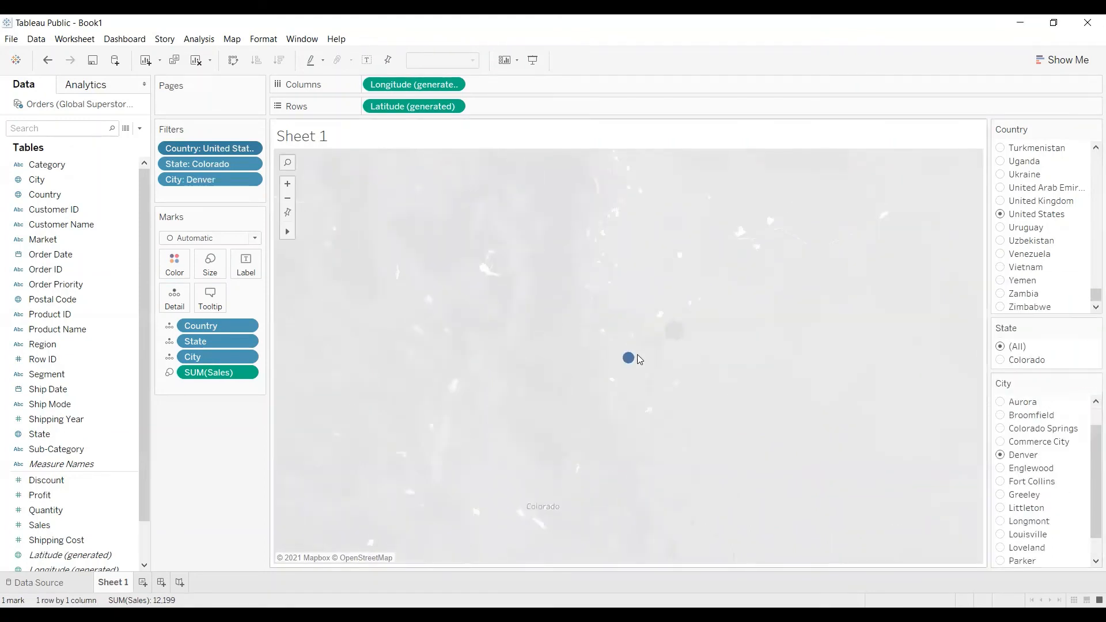